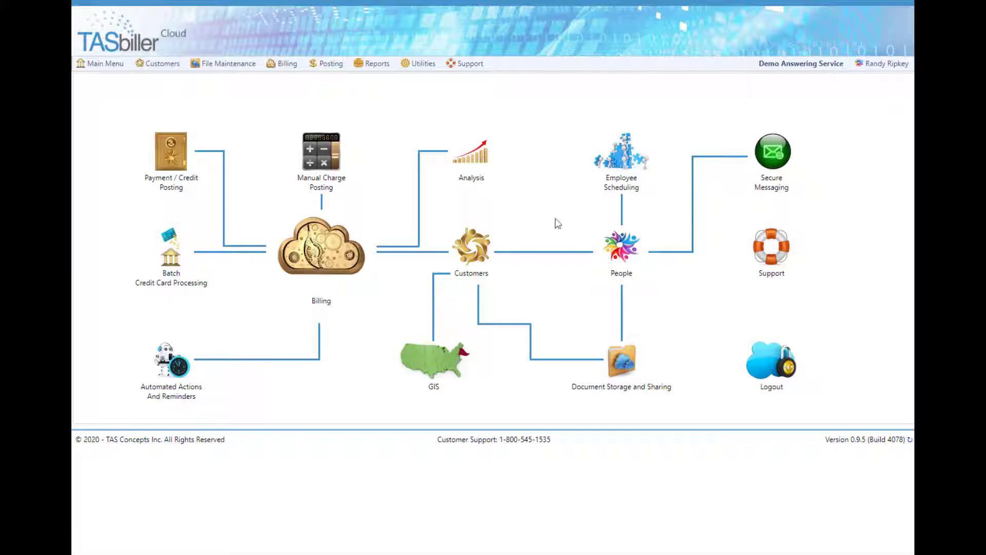
- Open the analysis settings and look through the list of analysis formulas
click(226, 63)
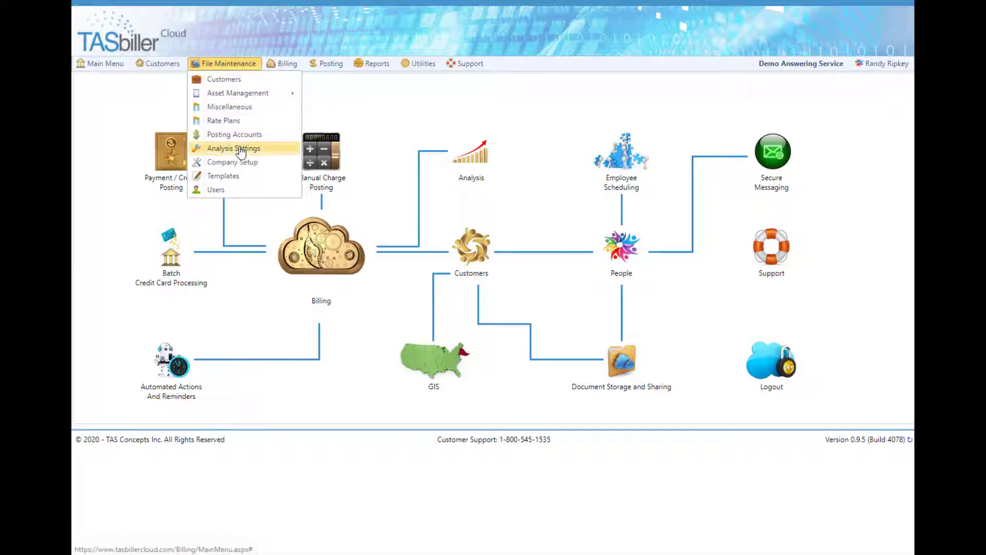
click(235, 149)
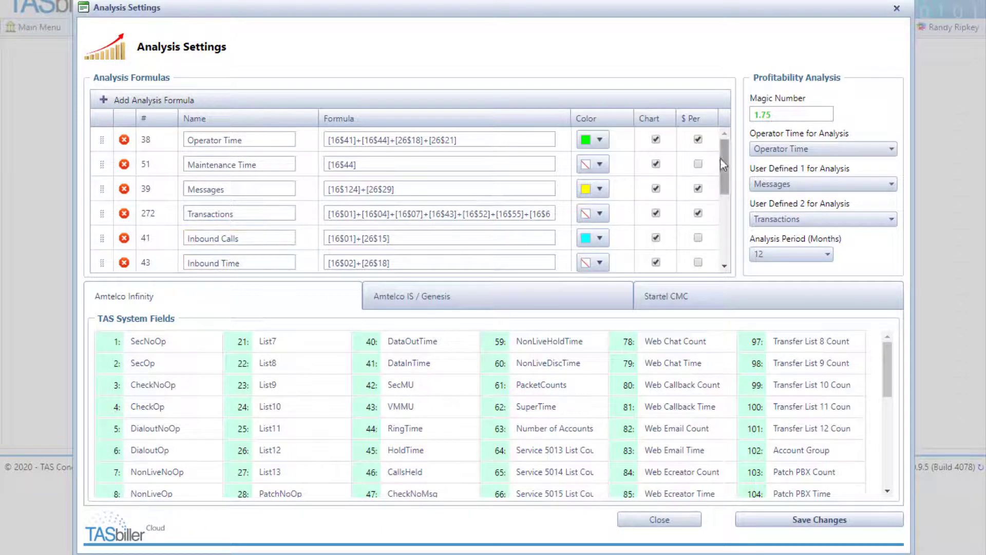
drag(723, 159, 724, 234)
scroll(306, 173, up, 3)
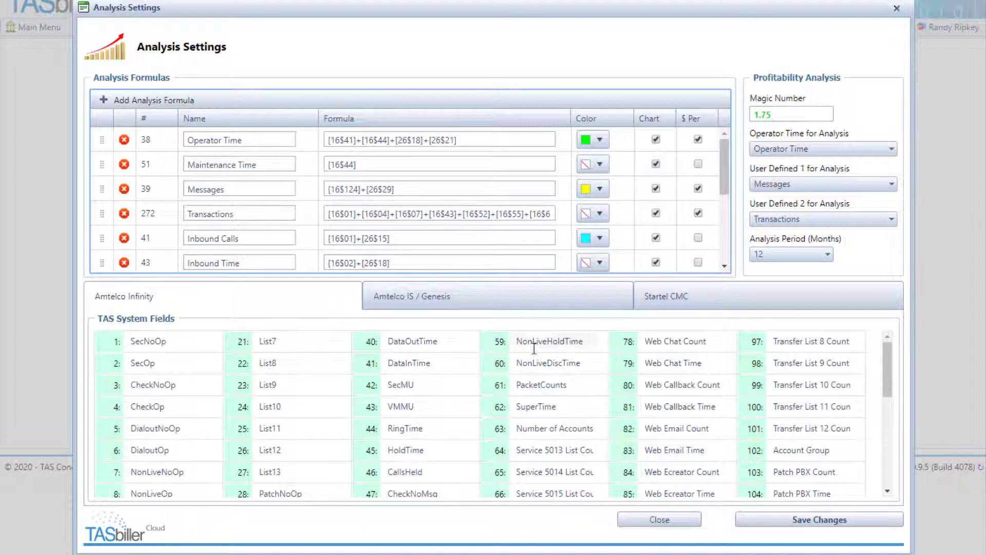
- Review the Amtelco IS / Genesis and Startel CMC system fields, and save and close the analysis settings
click(509, 300)
click(712, 308)
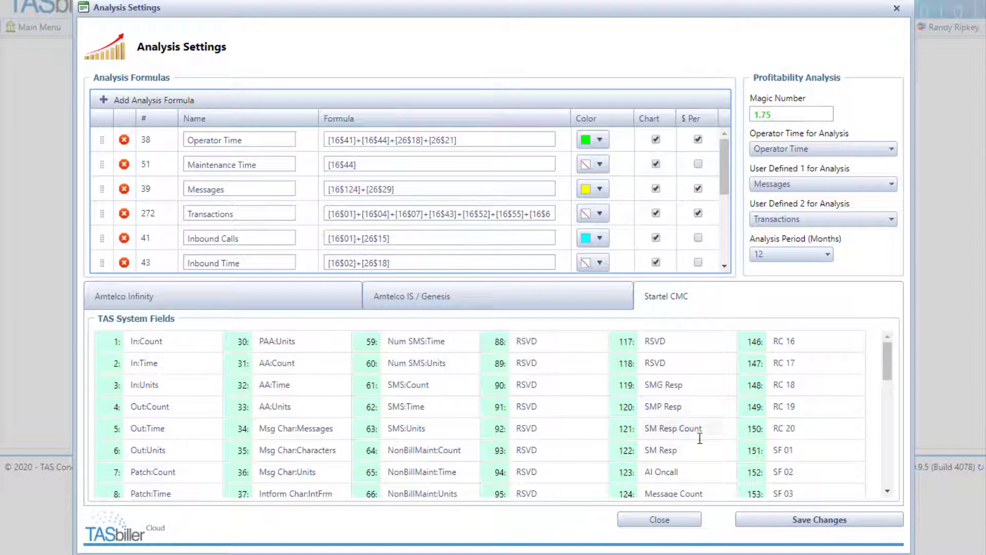
click(804, 523)
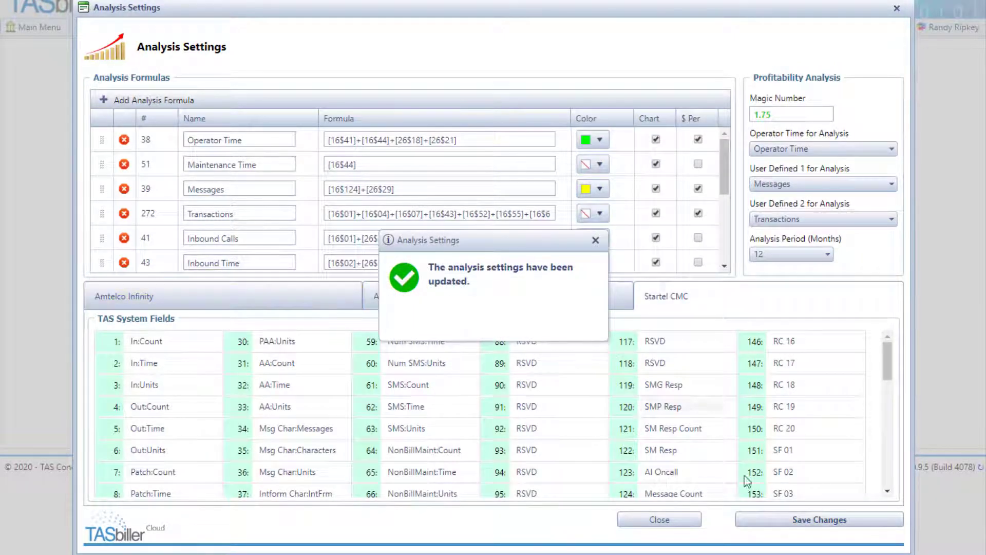
click(641, 514)
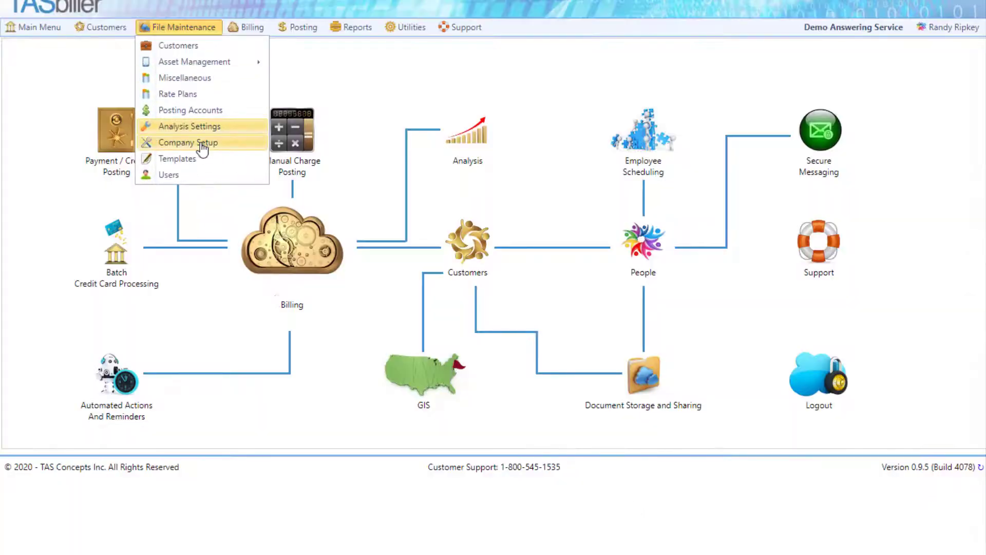
- Make a backup copy of the "BMW - Demo Invoice" invoice template
click(184, 158)
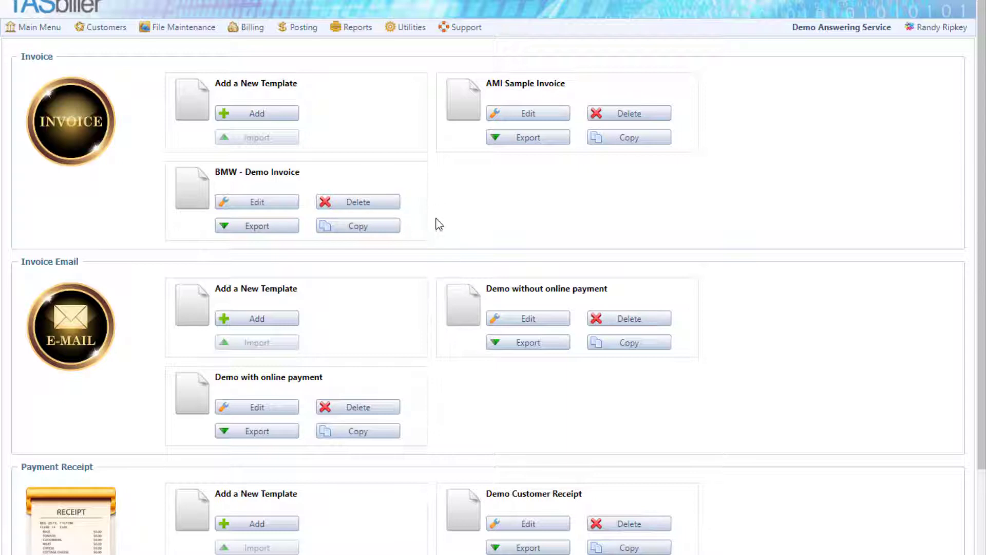
click(367, 230)
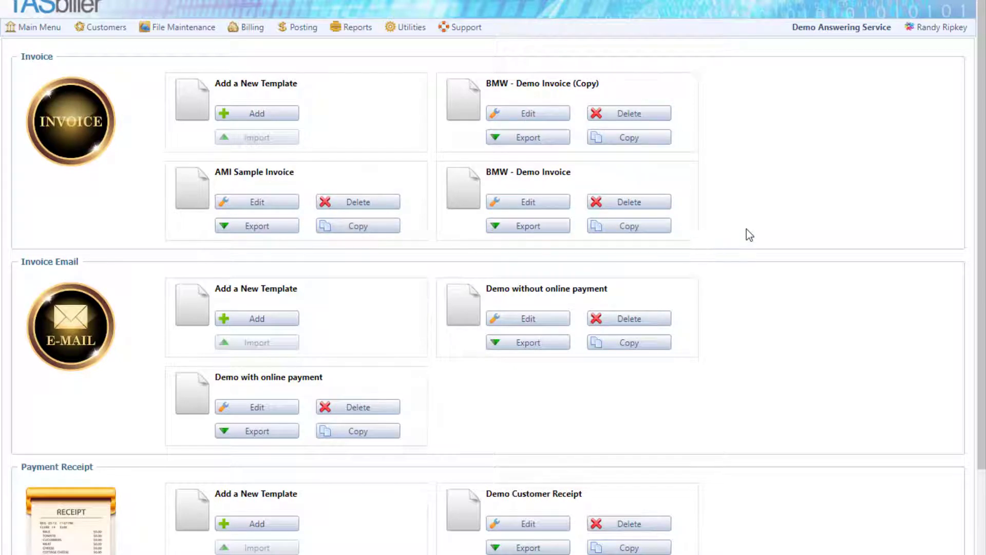
- Open the original "BMW - Demo Invoice" template for editing and move its Analysis section above the page footer section
click(531, 208)
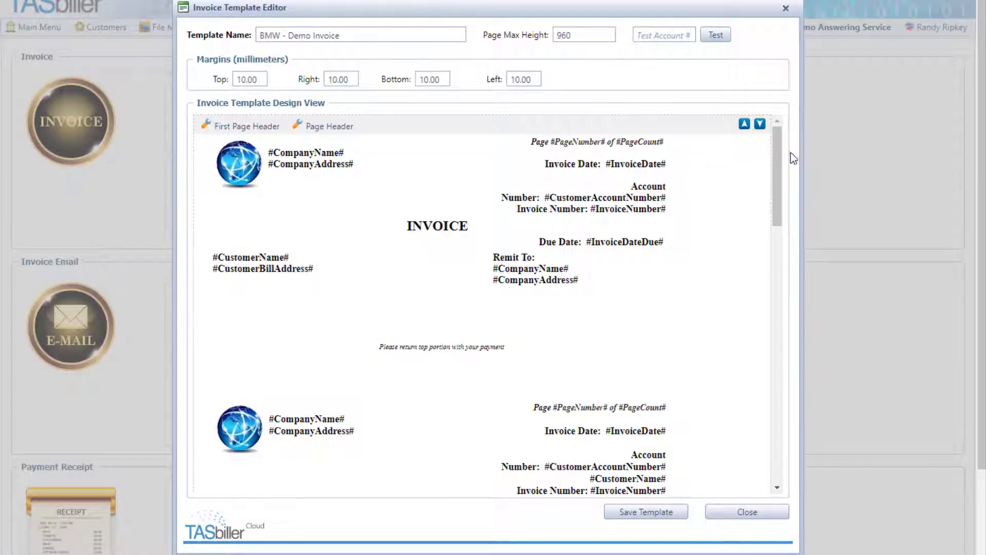
drag(775, 165, 782, 434)
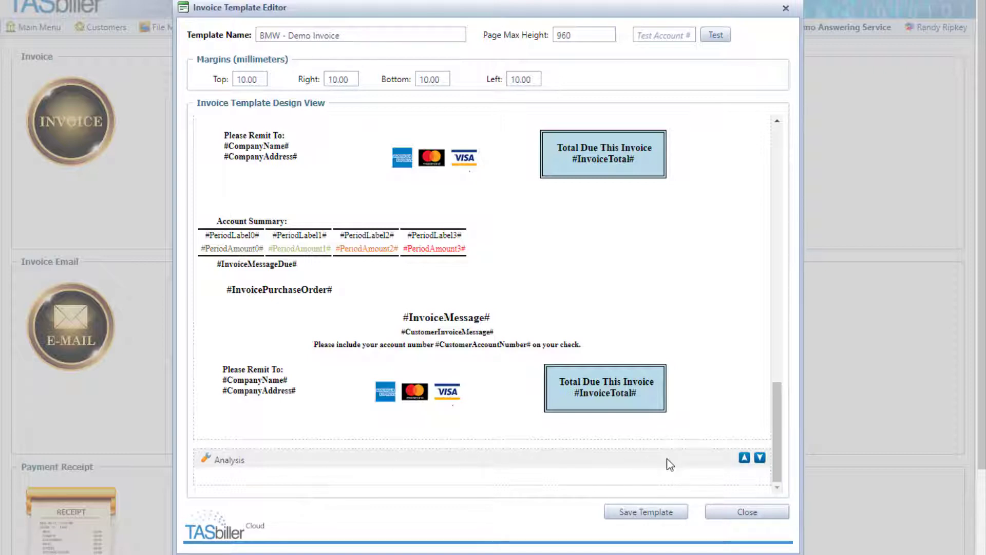
click(745, 459)
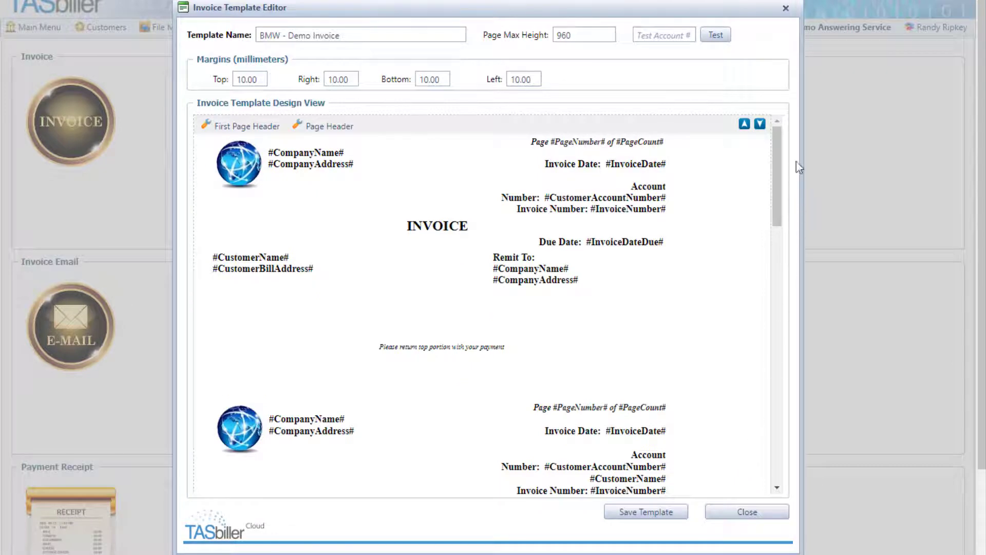
drag(775, 170, 779, 356)
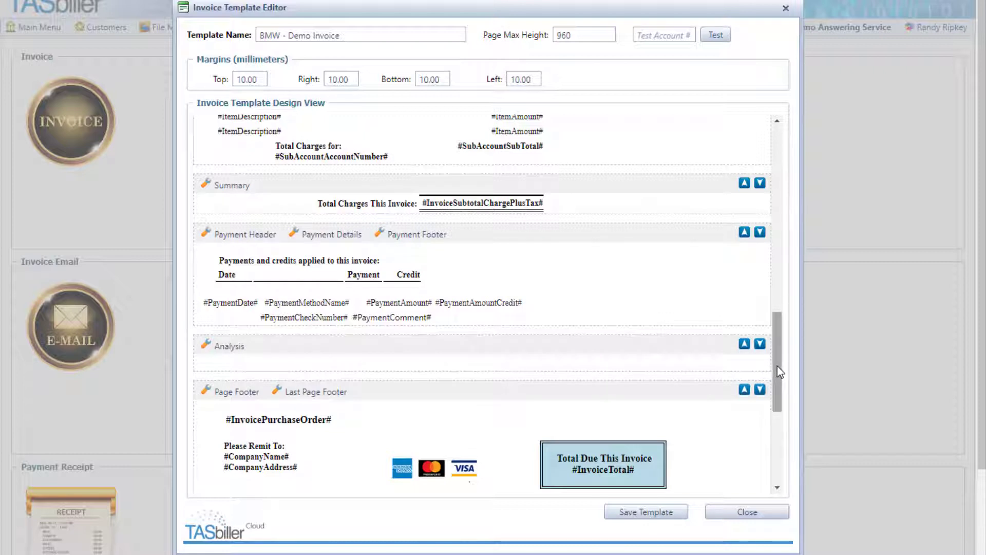
drag(779, 371, 780, 355)
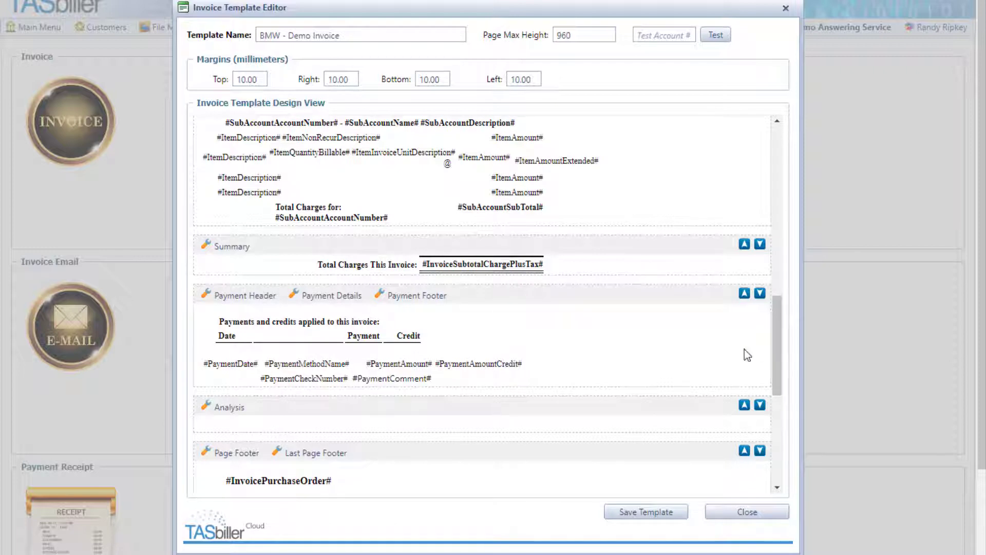
- Edit the Analysis section and insert a table of three columns by three rows below two line breaks
click(206, 407)
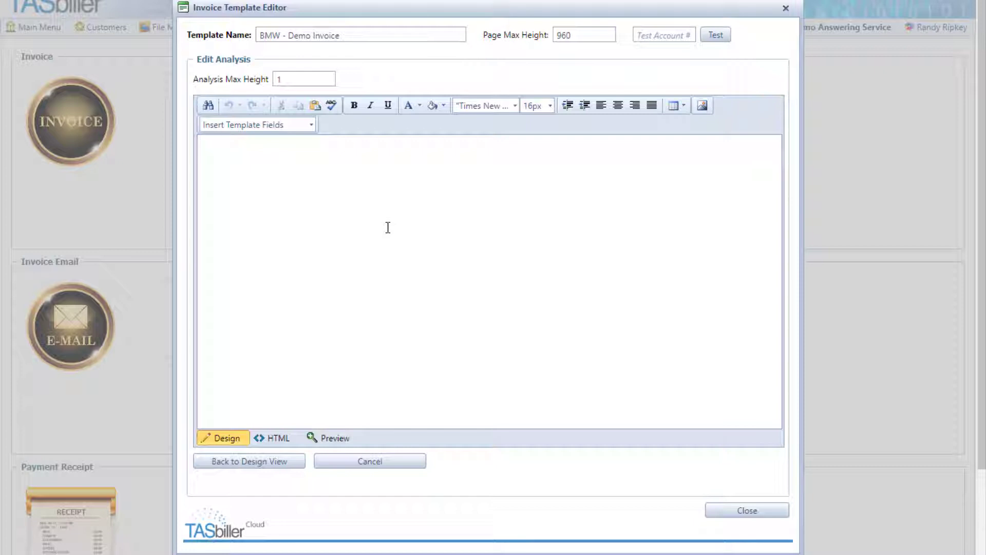
key(Return)
key(Return)
click(684, 107)
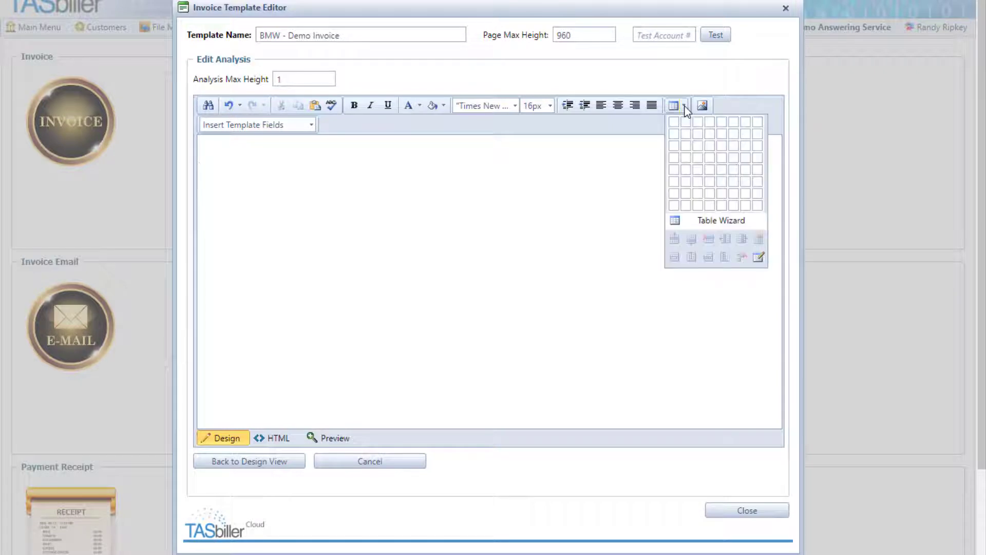
click(701, 148)
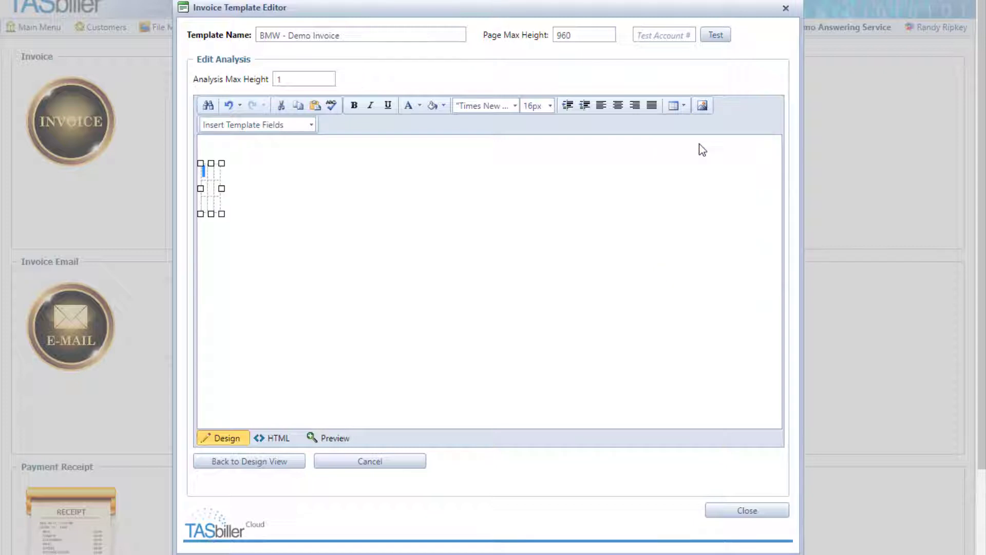
- Set the overall width of the new table to 300 px in its table properties
right_click(217, 205)
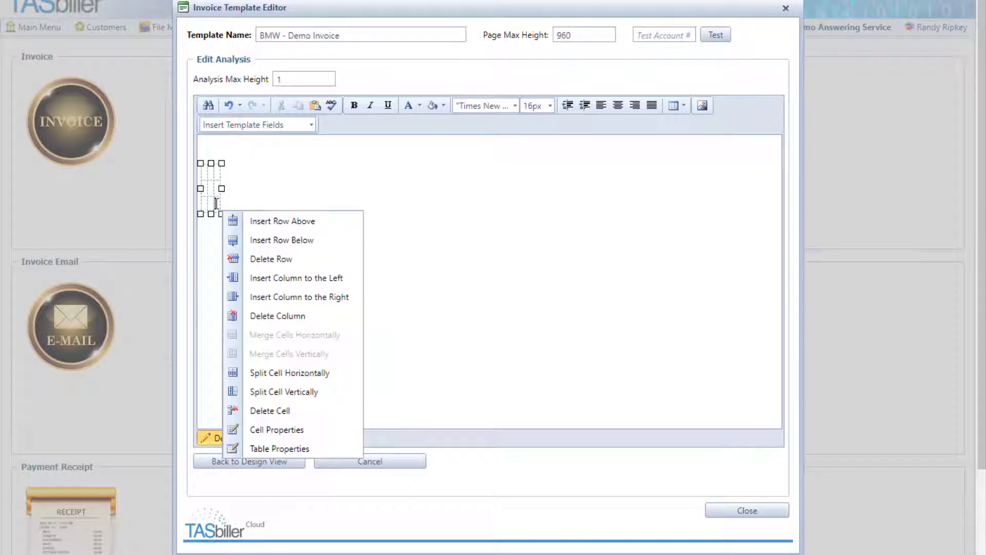
click(277, 449)
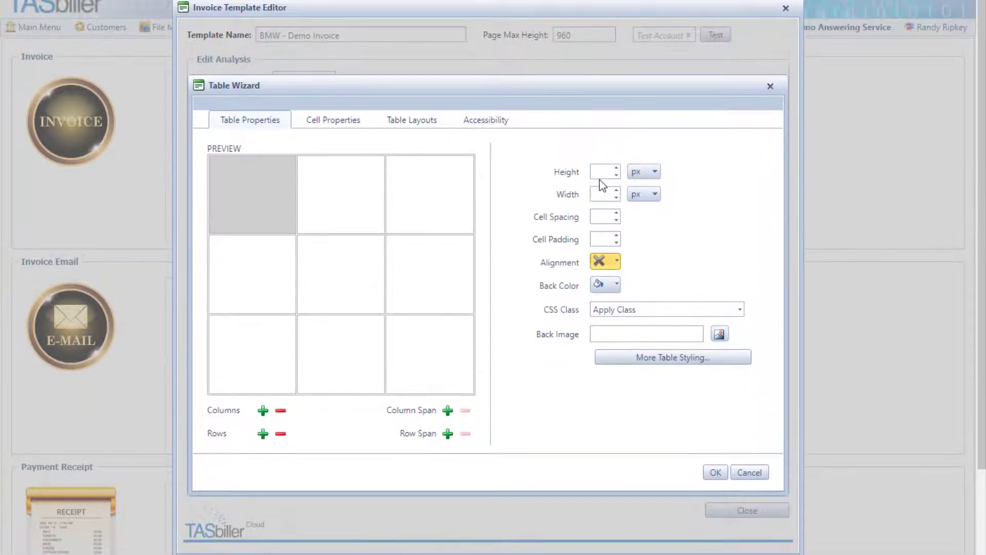
click(599, 195)
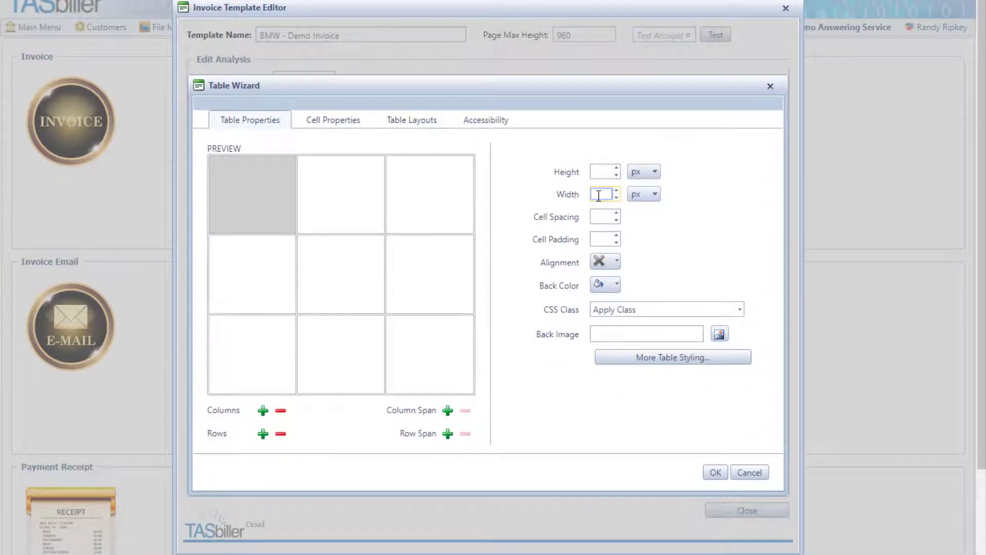
text(300)
- Set the width of all three cells in the table's first column to 25 px
click(344, 130)
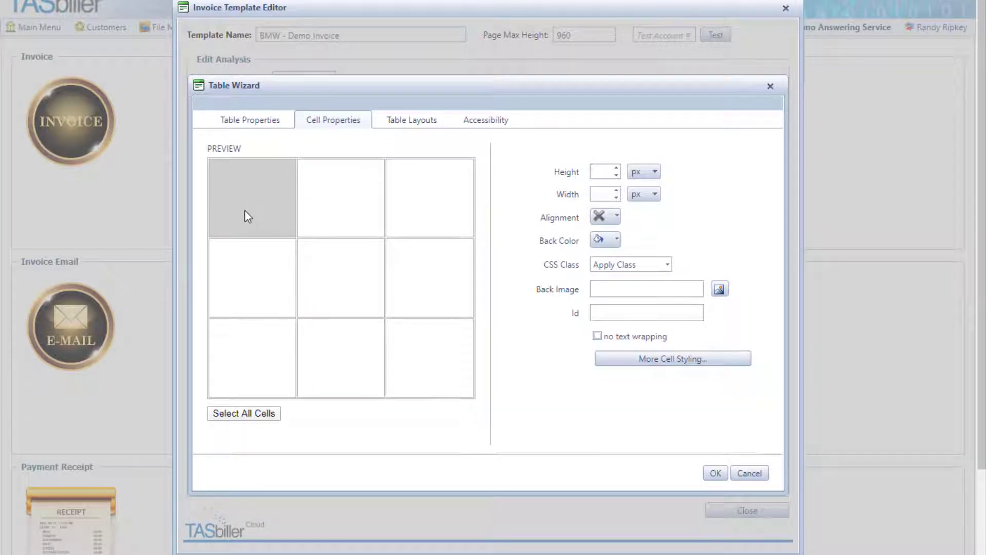
click(257, 293)
click(263, 373)
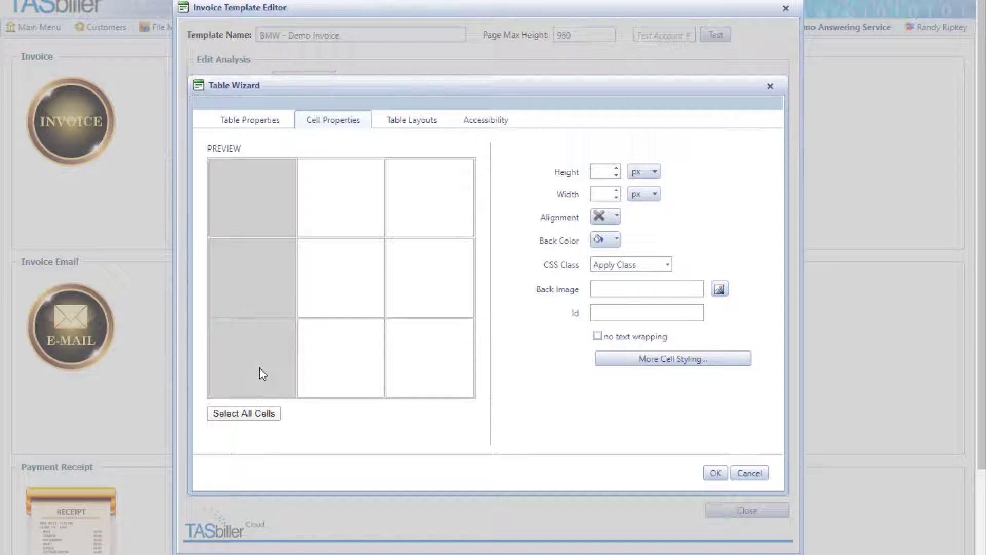
click(600, 195)
text(25)
- Set the width of all three cells in the table's middle column to 150 px
click(340, 203)
ctrl+click(331, 277)
ctrl+click(351, 359)
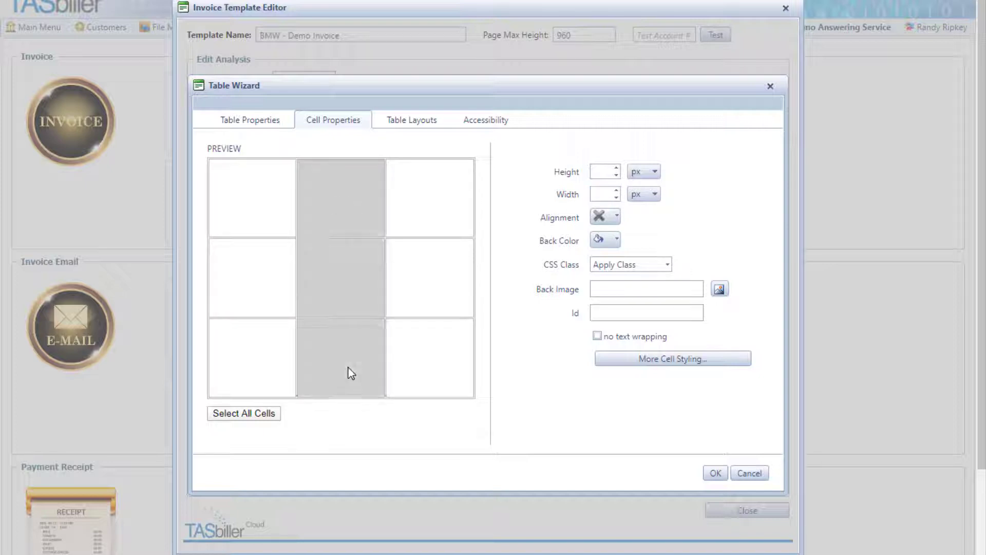
click(605, 195)
text(150)
- Set the width of the three cells in the table's last column to 50 px and apply the table properties
click(426, 198)
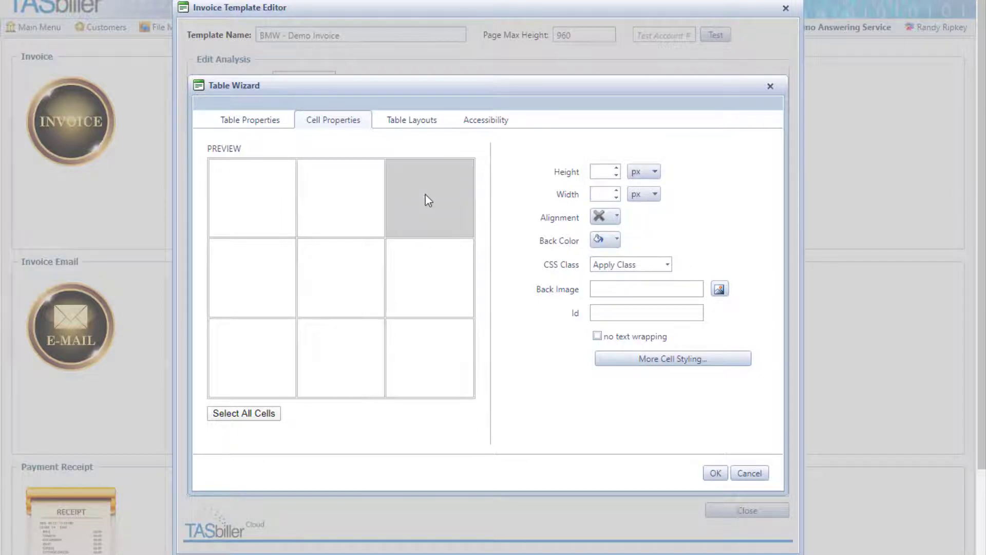
ctrl+click(421, 277)
ctrl+click(430, 370)
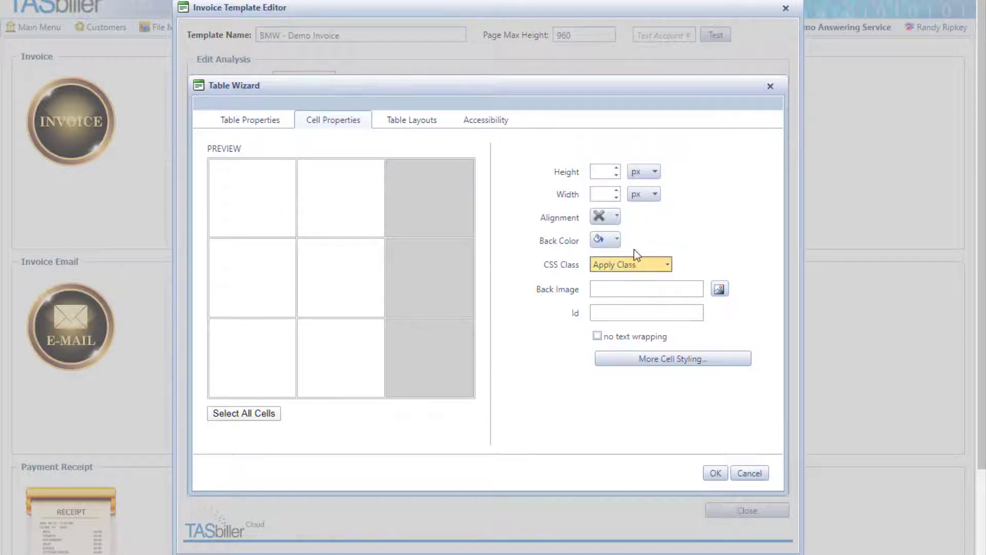
click(597, 195)
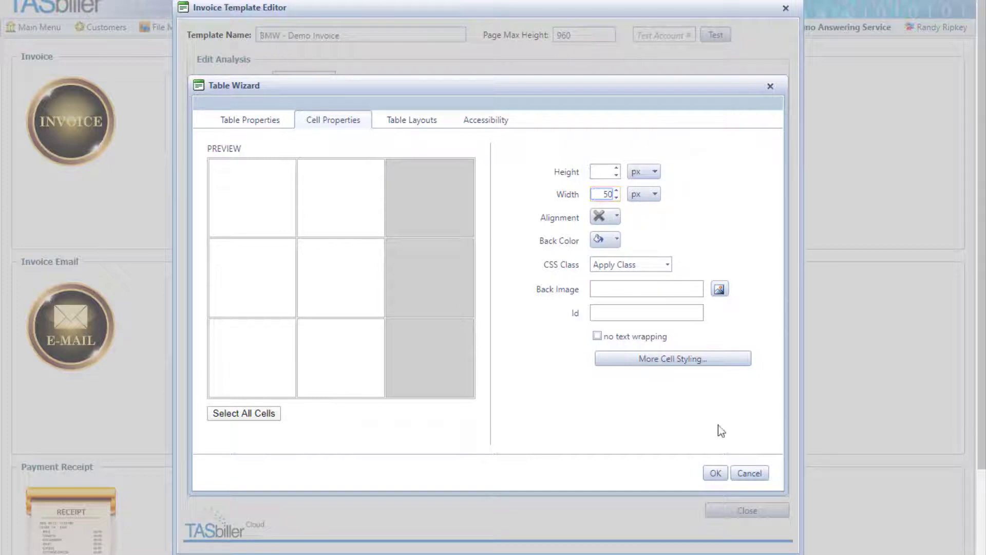
click(716, 473)
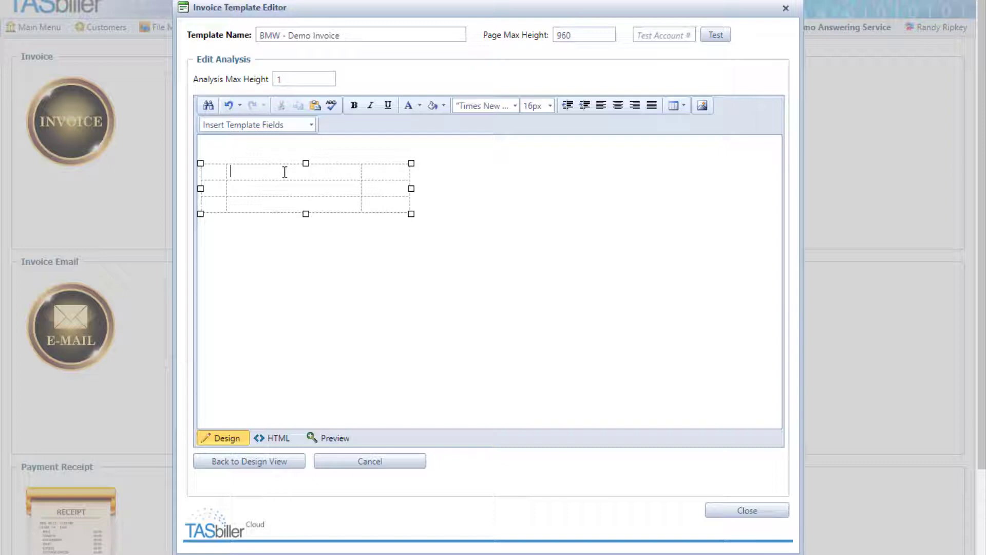
- Enter the headings "Description" and "Quantity" in the second and third cells of the table's first row
text(Description)
key(Tab)
text(Quantity)
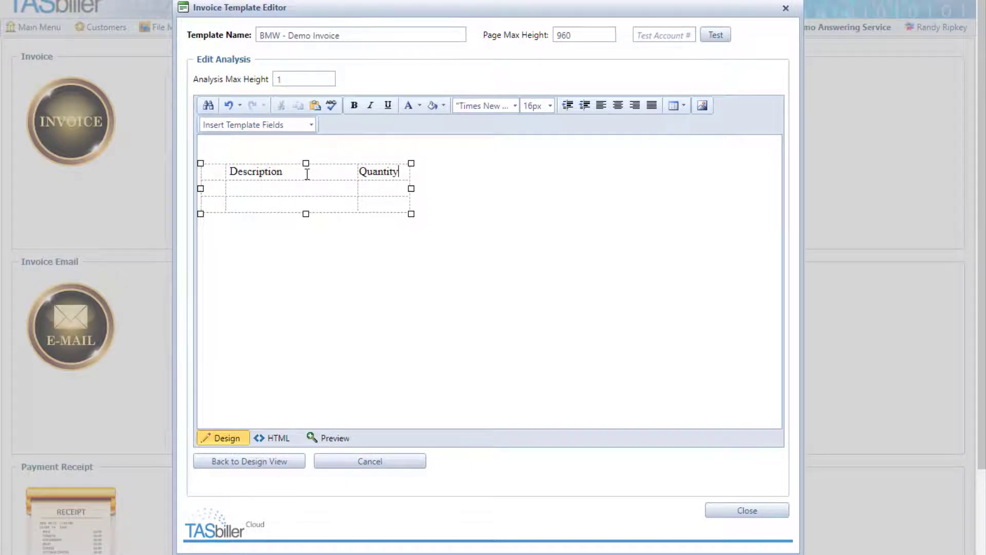
- Give the Description and Quantity heading cells a solid black bottom border 2 px wide
right_click(307, 175)
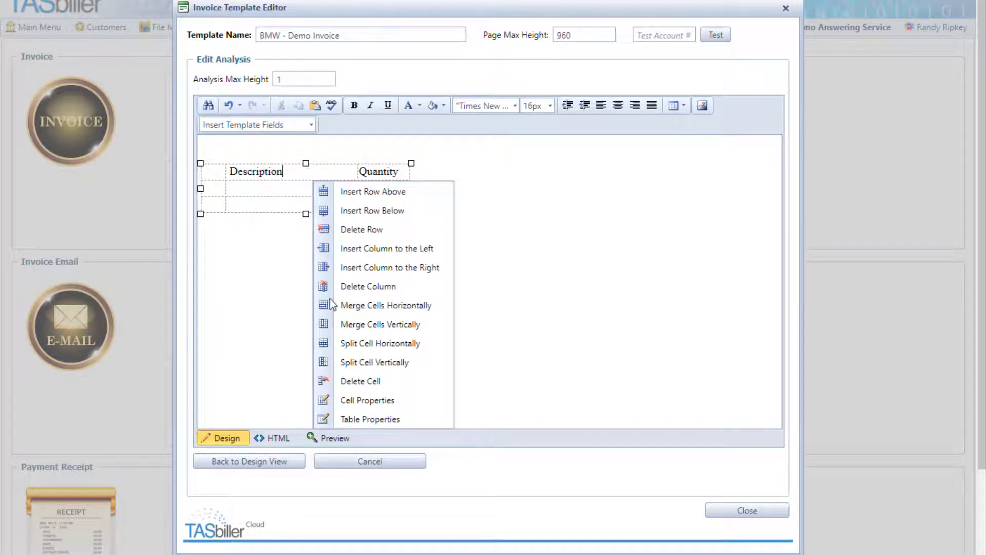
click(374, 402)
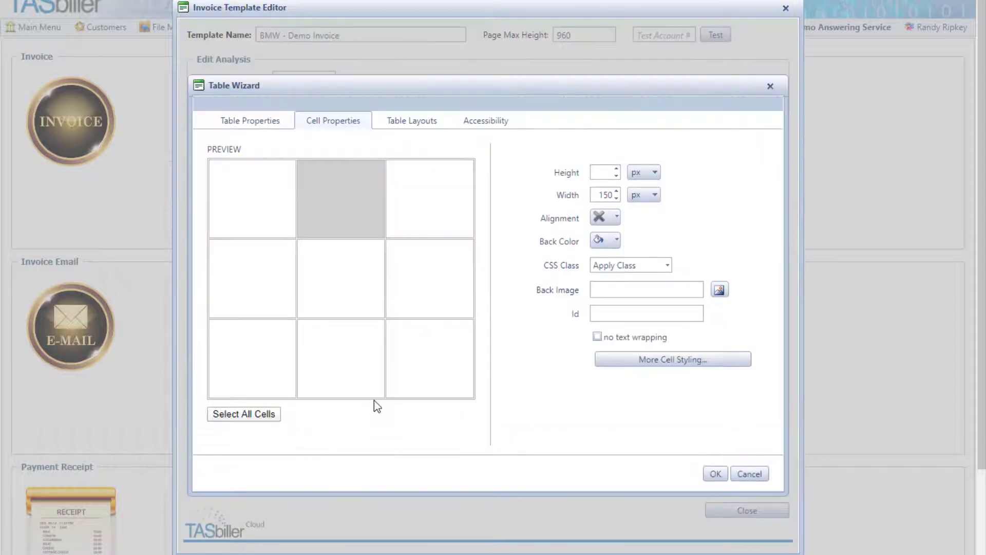
click(425, 205)
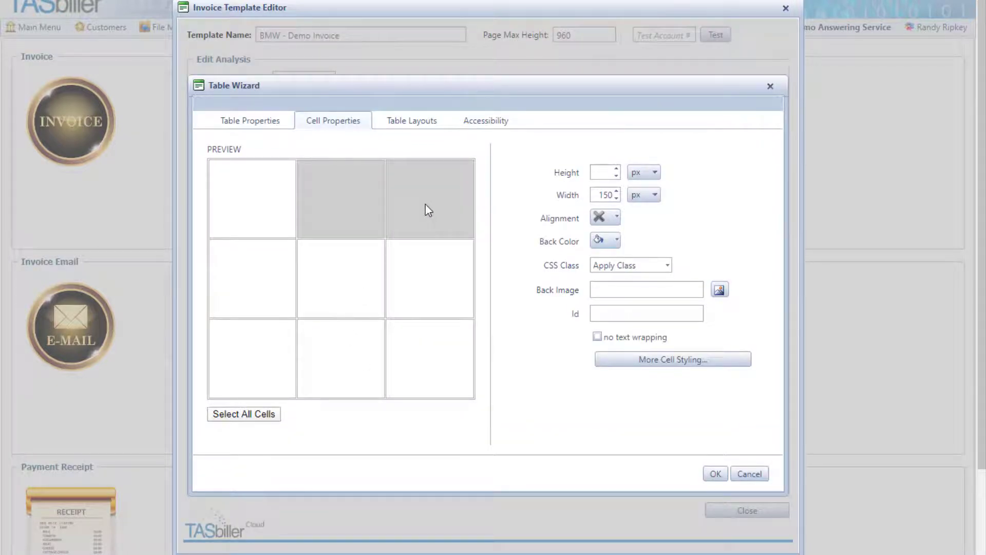
click(689, 360)
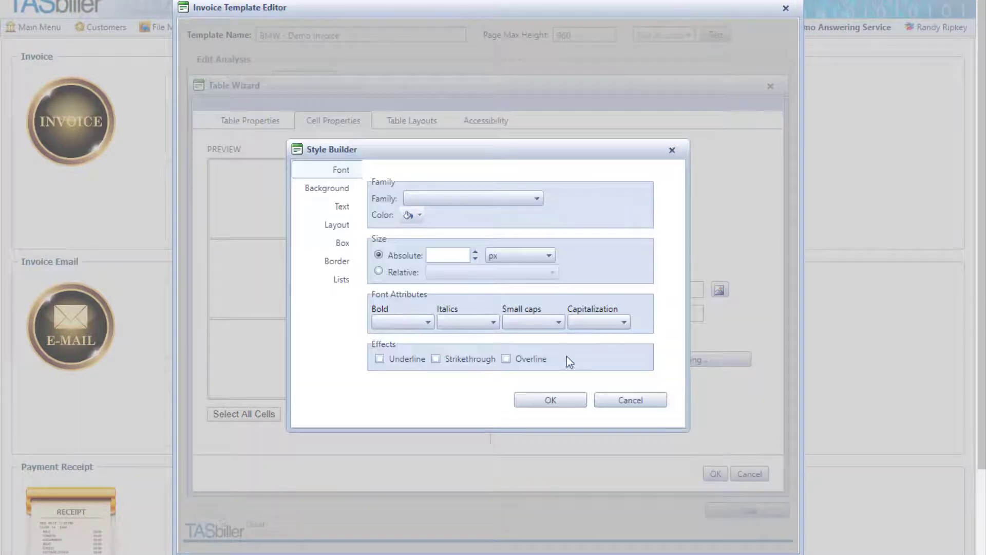
click(336, 263)
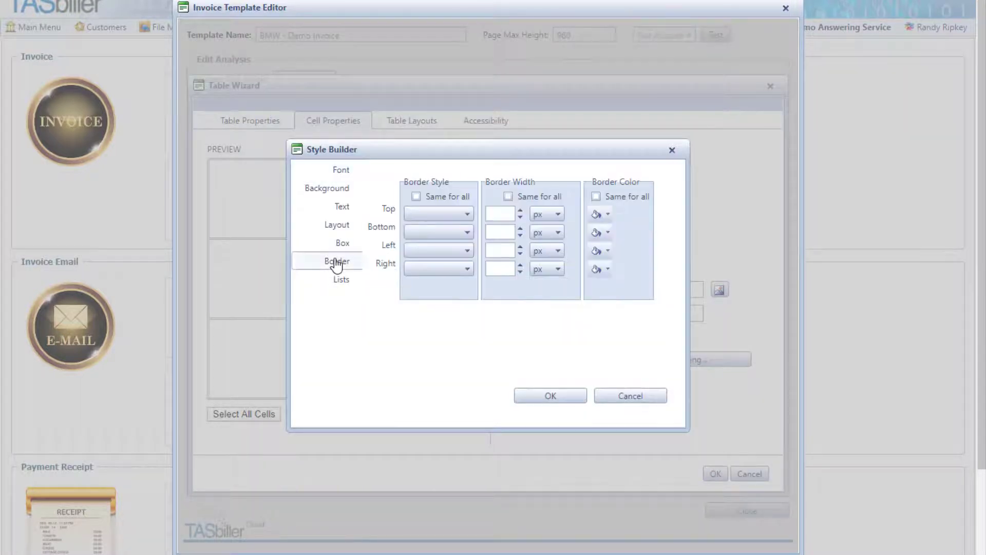
click(462, 231)
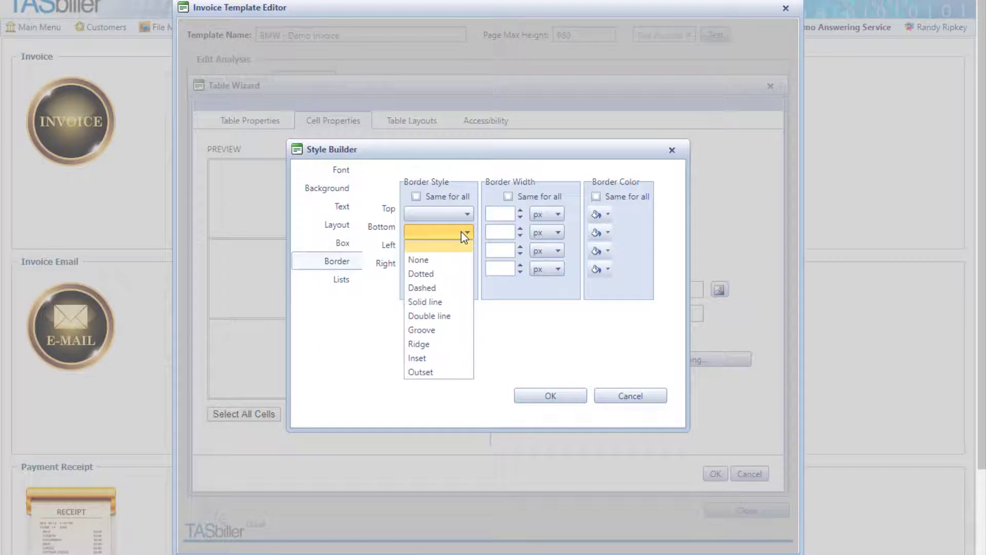
click(444, 303)
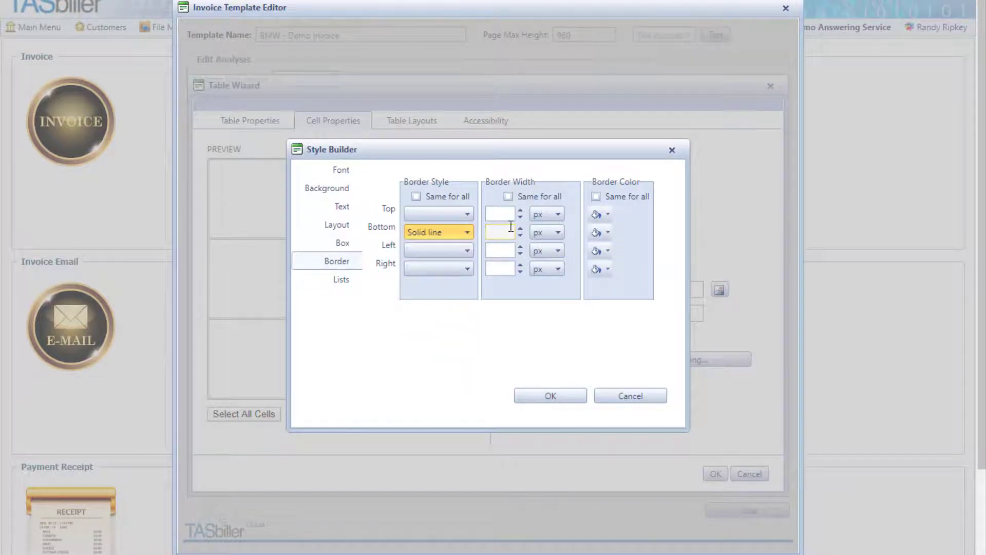
click(520, 228)
click(521, 229)
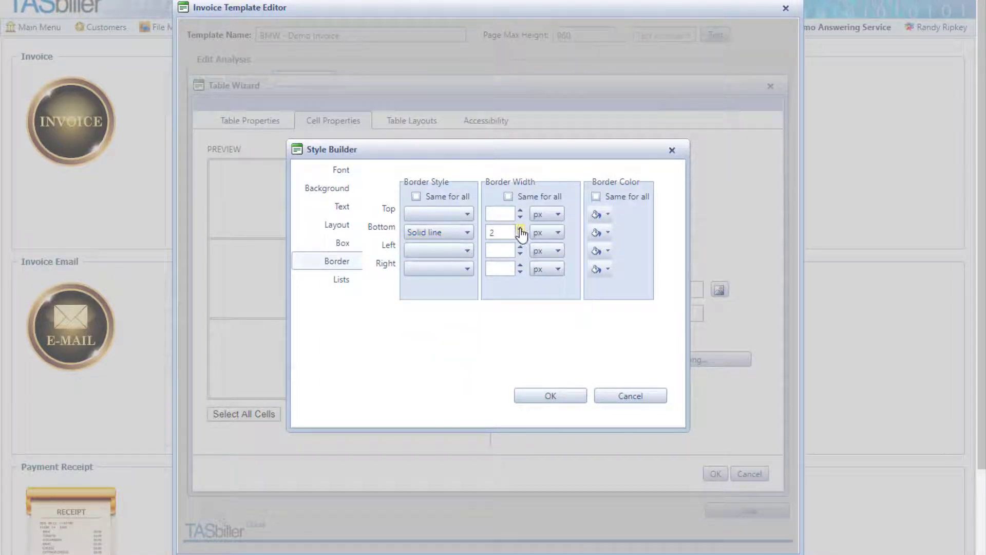
click(606, 233)
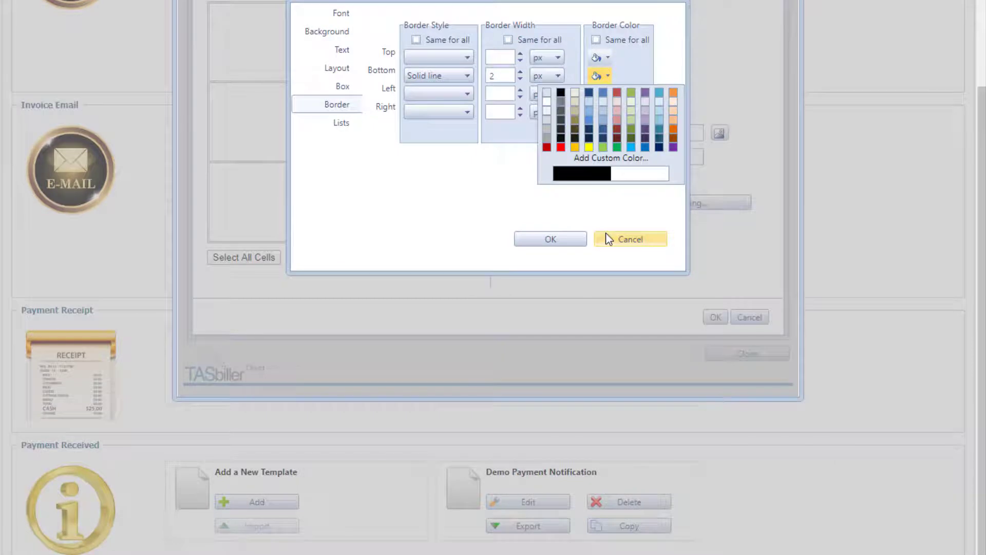
click(561, 92)
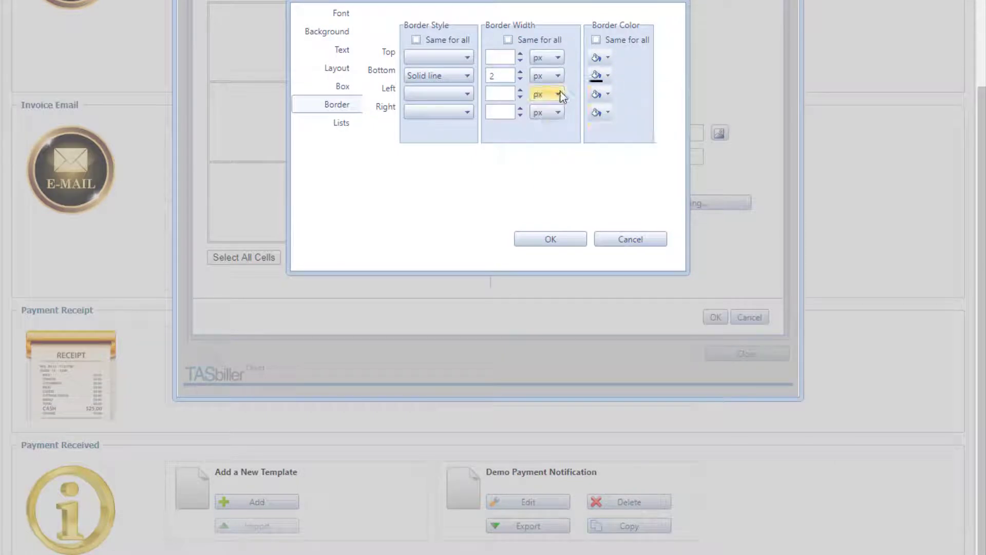
click(563, 238)
- Set a light blue back color for the two heading cells and apply the cell properties
scroll(561, 233, up, 1)
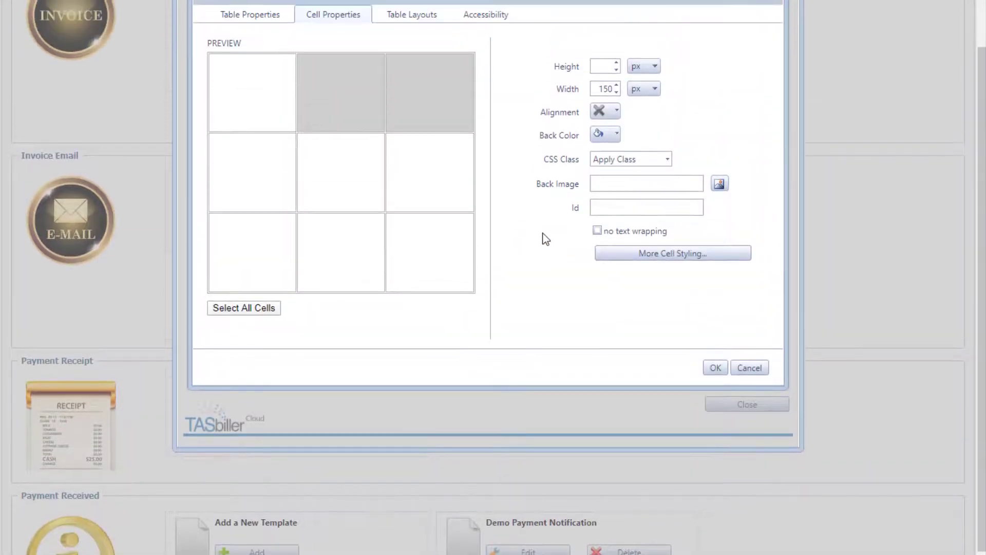
scroll(543, 234, up, 1)
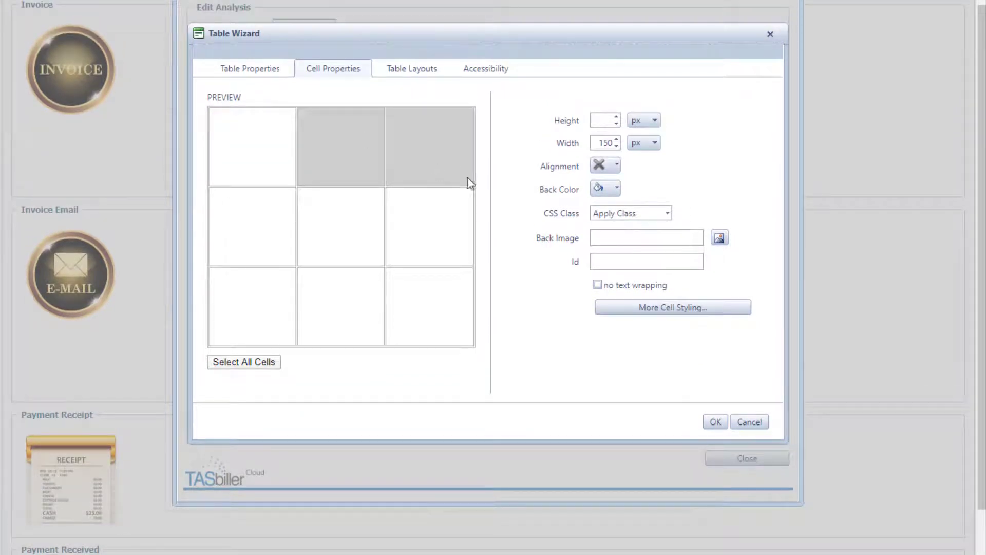
click(617, 189)
scroll(618, 197, down, 2)
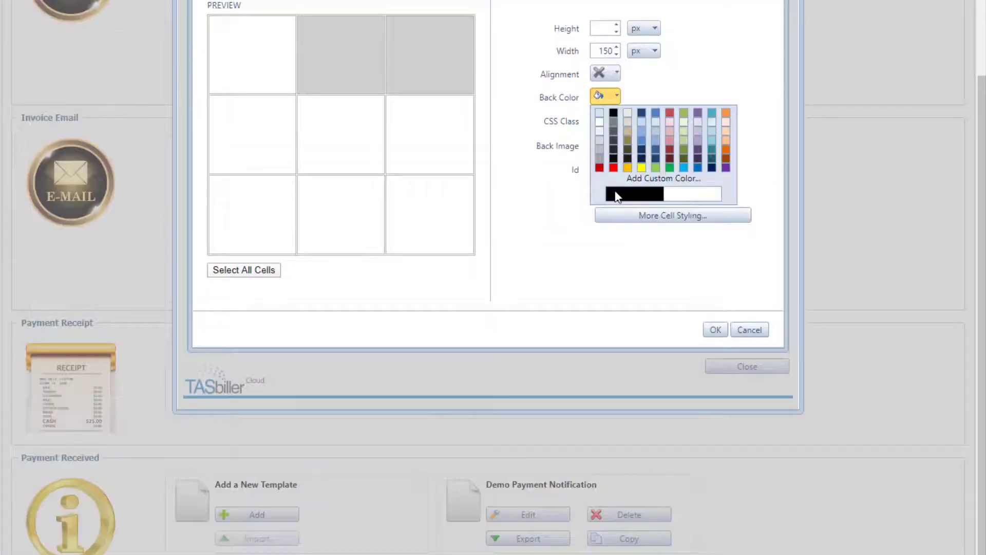
click(642, 123)
click(617, 84)
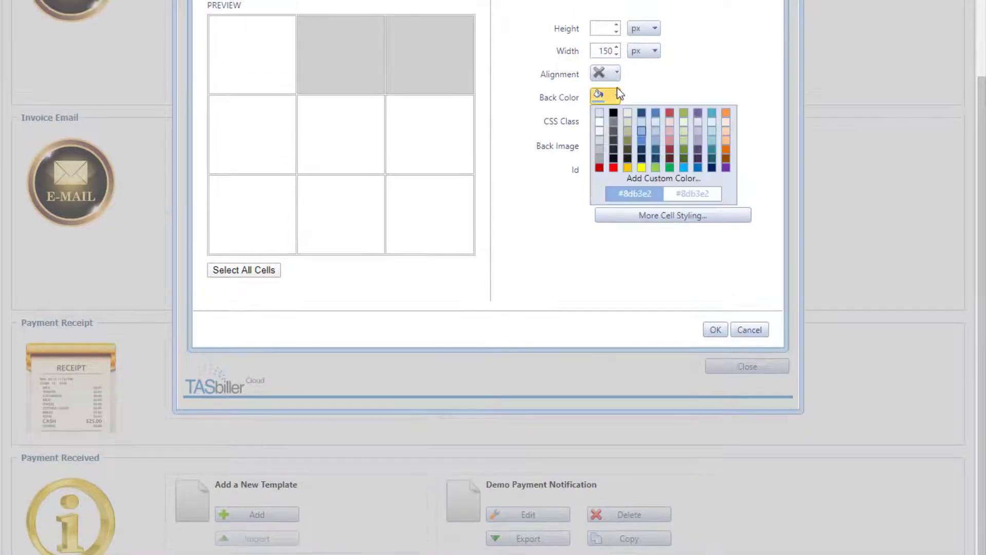
click(644, 121)
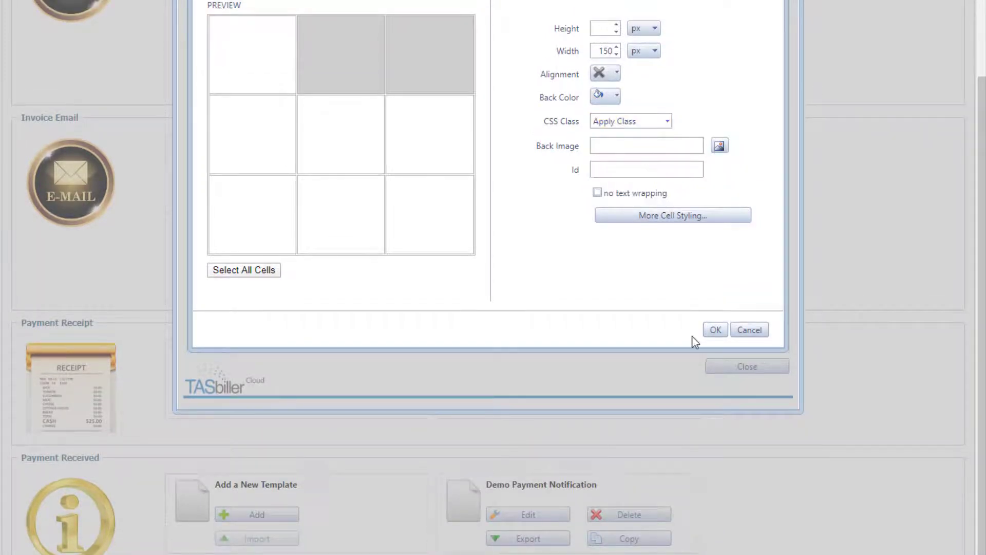
click(717, 330)
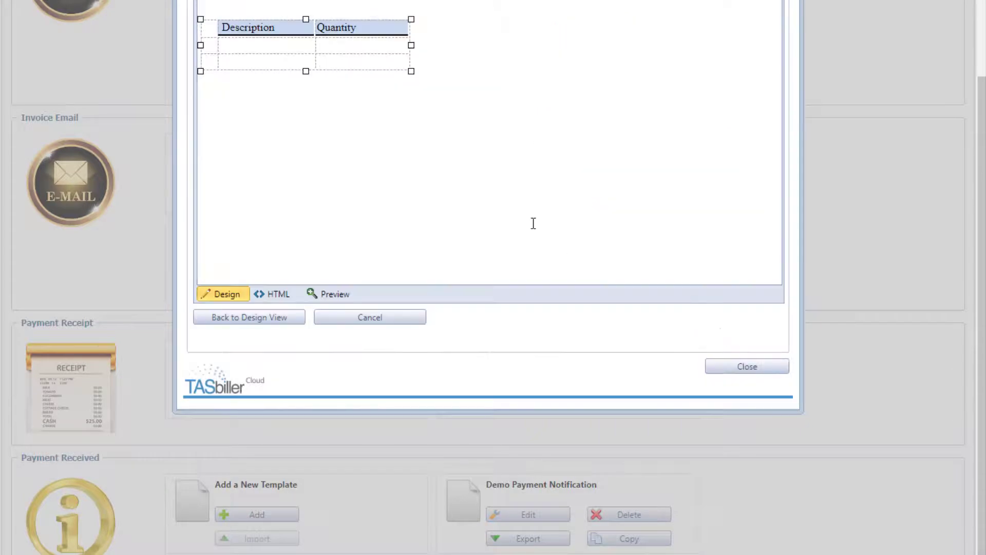
- Center the "Quantity" heading in its cell
scroll(533, 223, up, 1)
scroll(534, 223, up, 2)
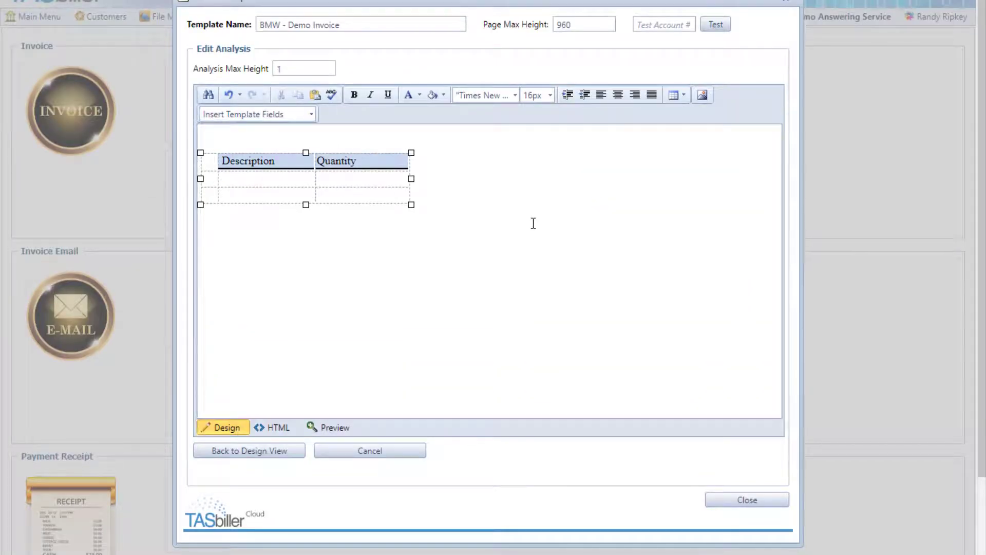
double_click(335, 161)
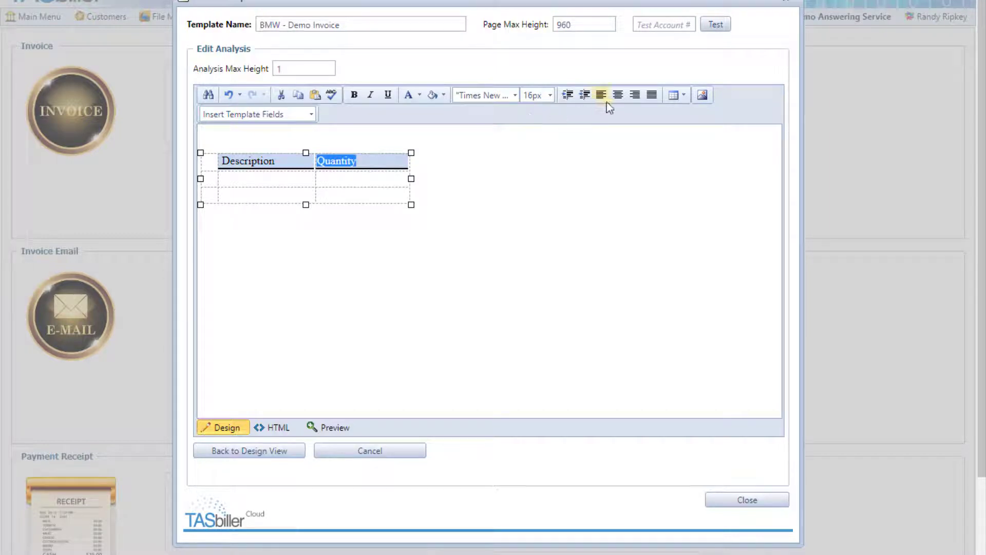
click(618, 95)
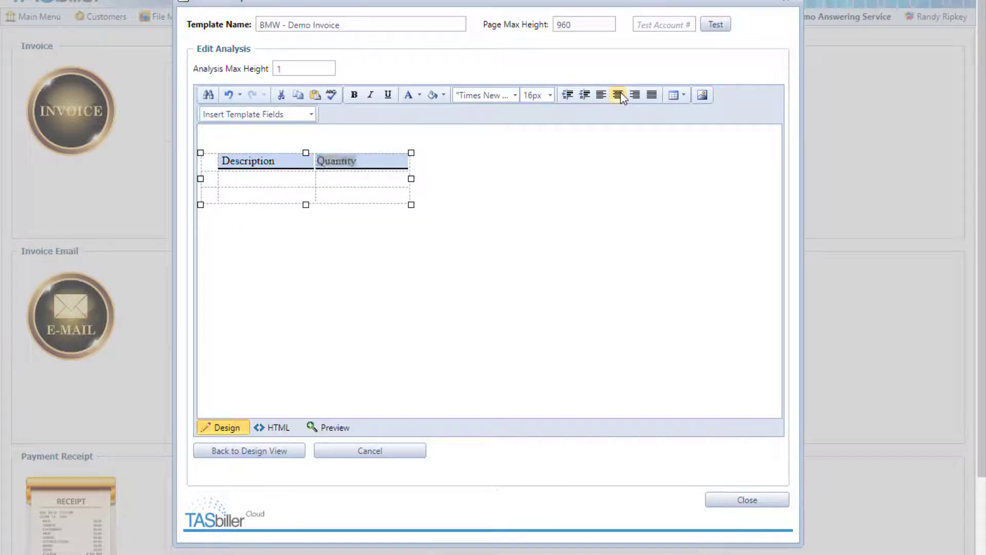
- Enter "Messages" and "Inbound Calls" in the second and third rows of the Description column
click(286, 178)
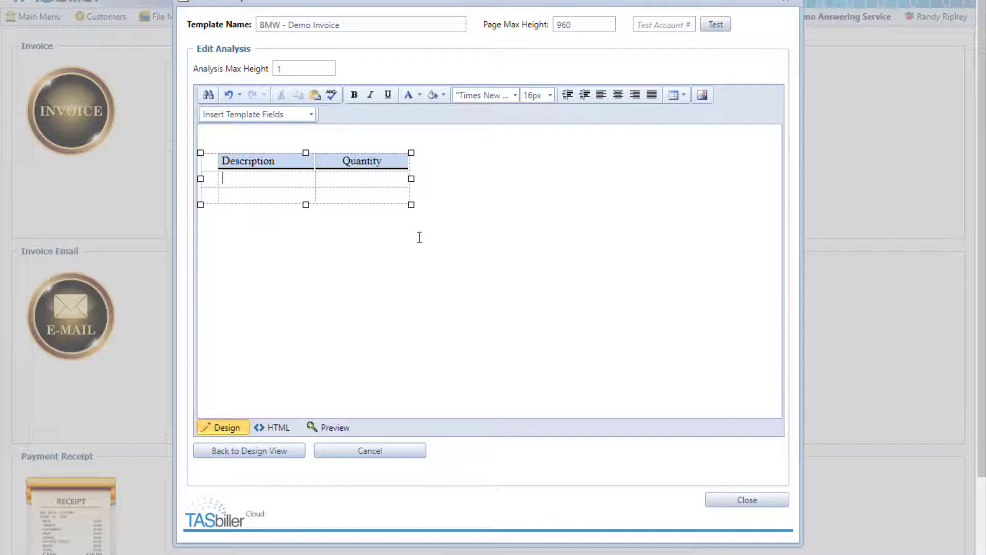
text(Messag)
text(es)
text(Inbound C)
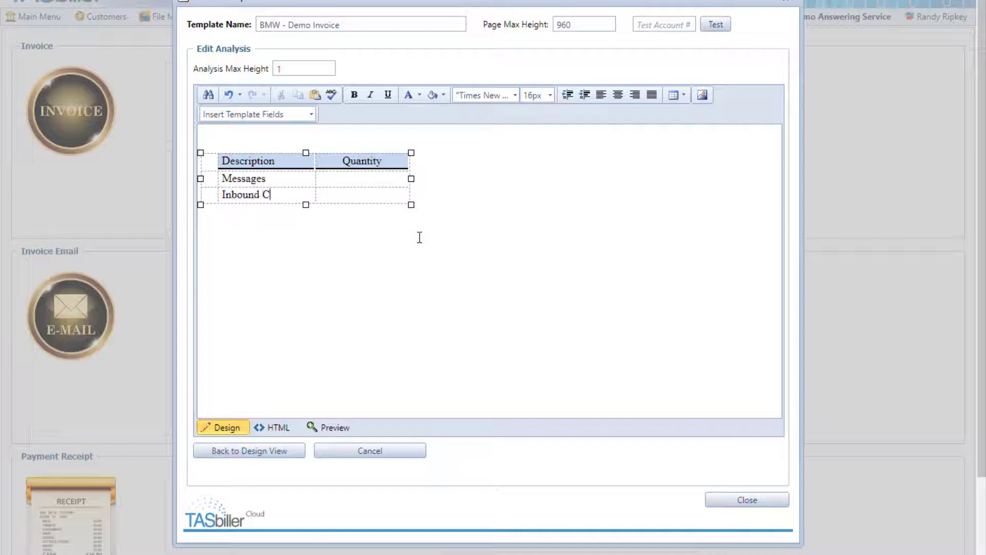
text(alls)
- Insert the Messages and Inbound Calls template fields into the Quantity cells of their matching rows
click(349, 179)
click(312, 115)
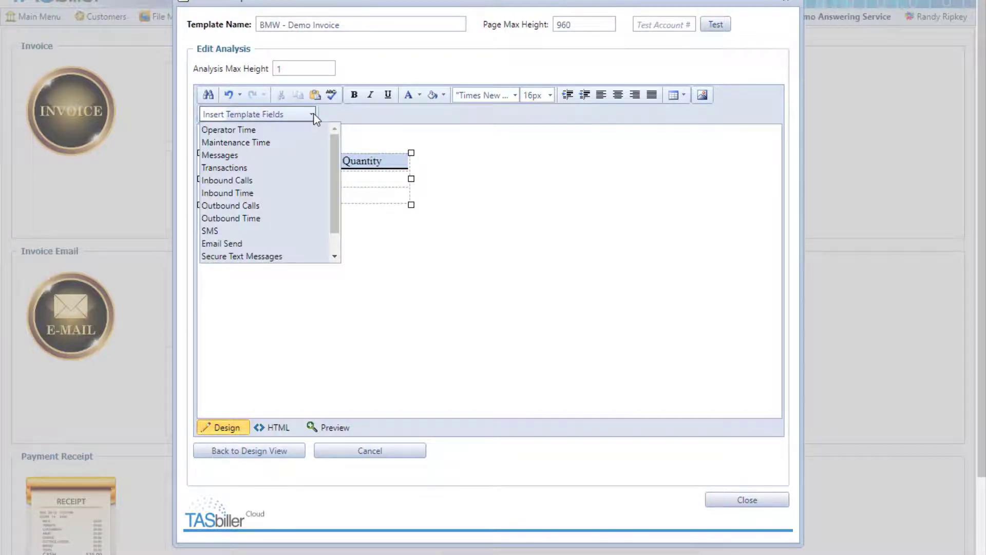
click(452, 154)
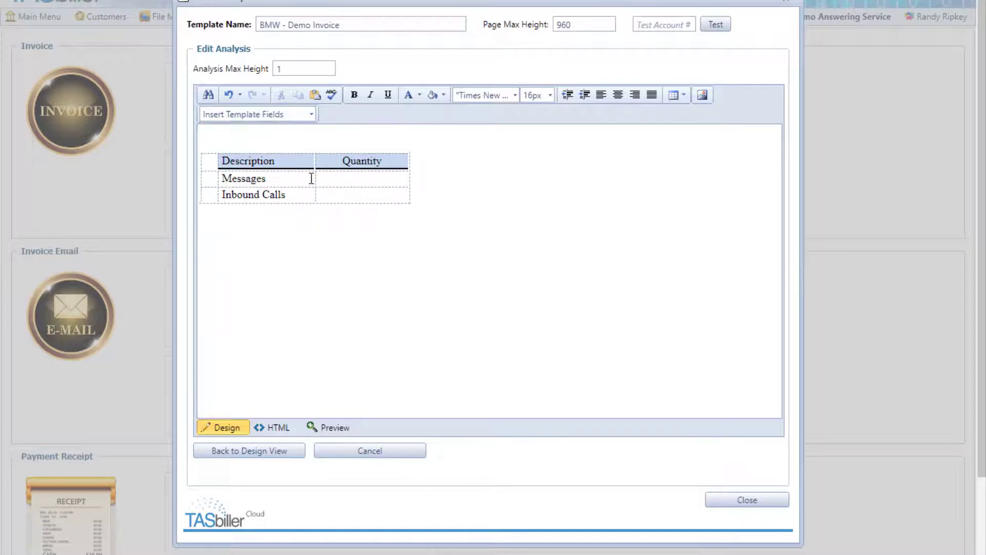
click(338, 178)
click(313, 117)
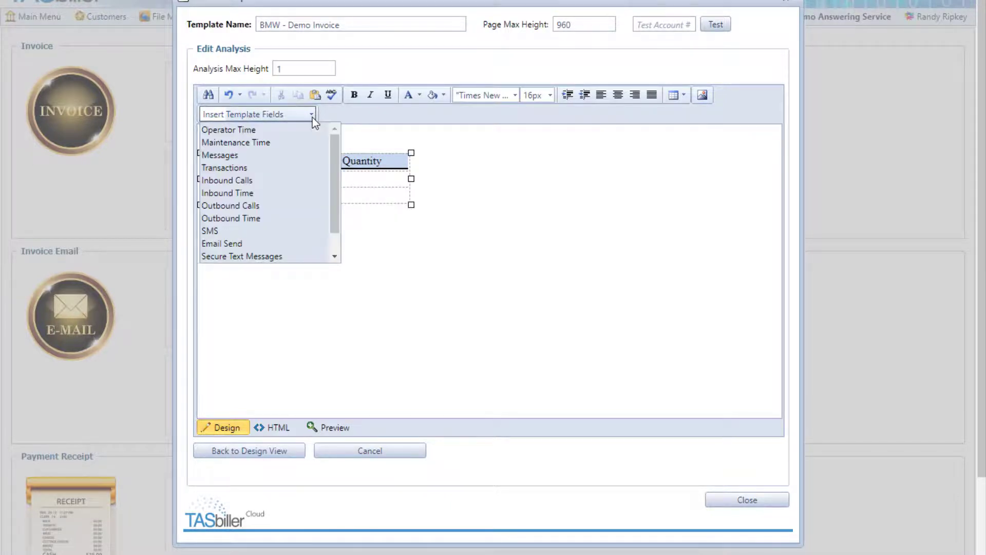
click(231, 156)
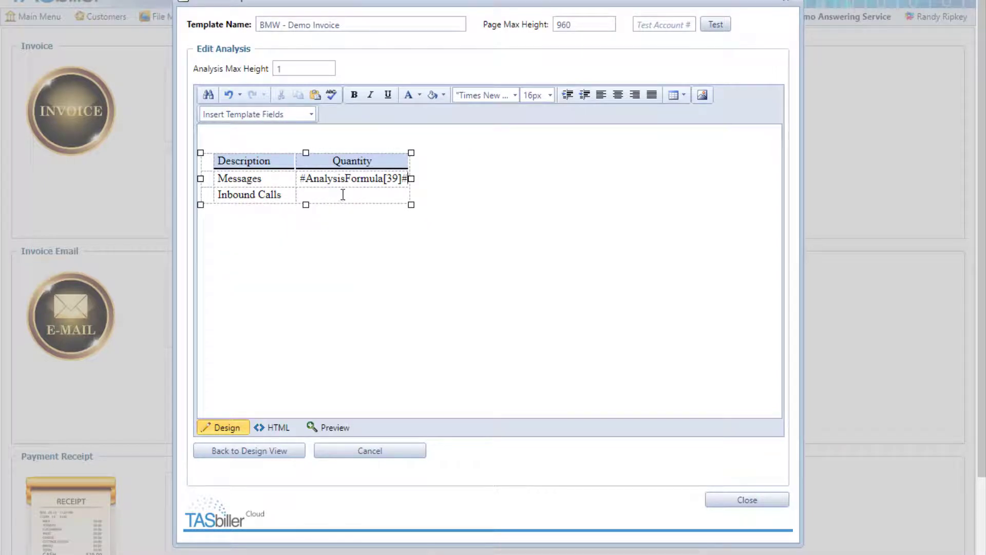
click(310, 117)
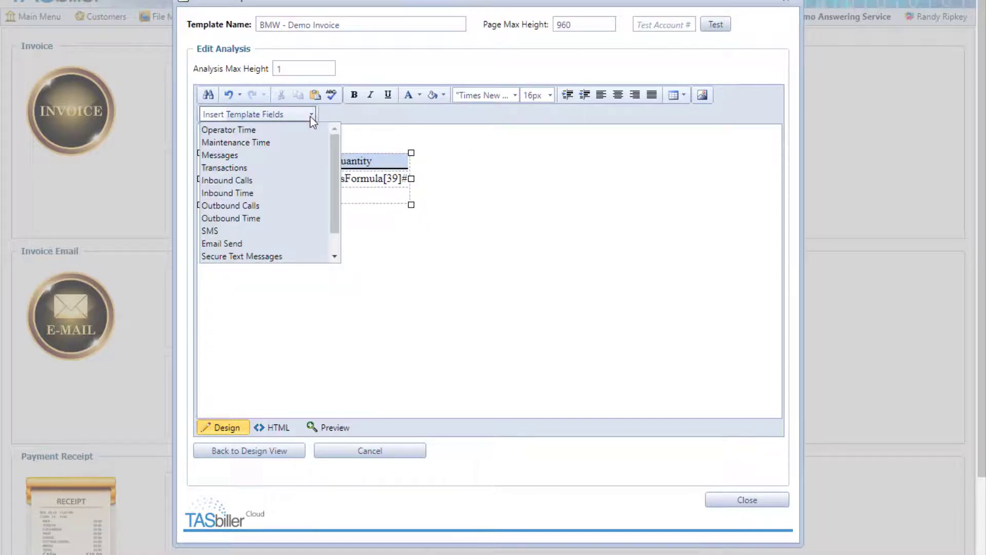
click(243, 181)
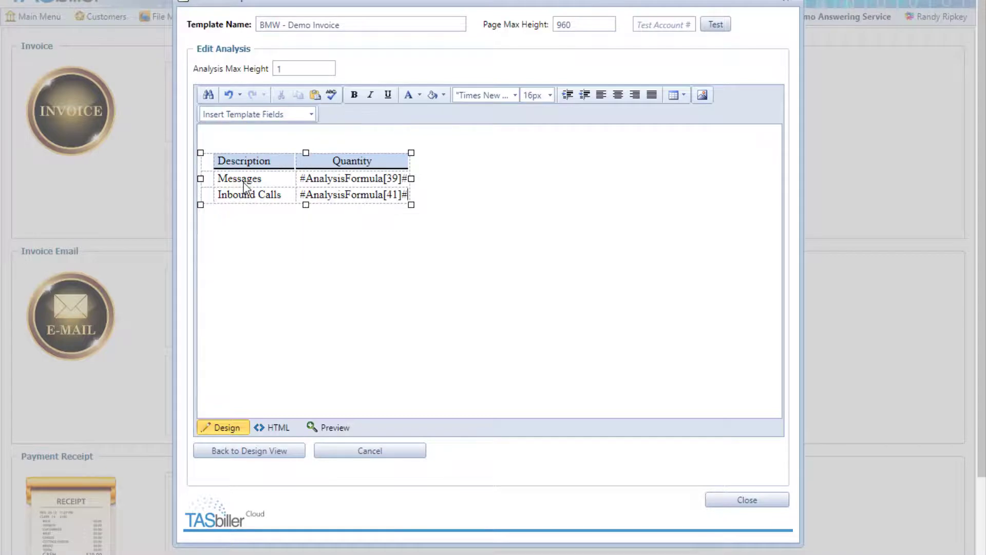
- Format all the table text as bold Times New Roman at 12px
click(531, 301)
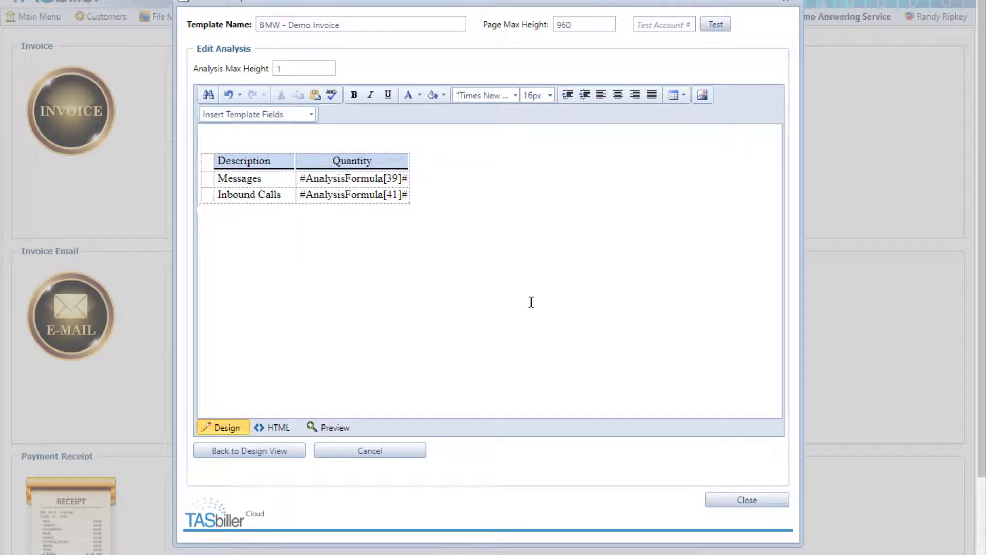
key(ctrl+a)
key(ctrl+c)
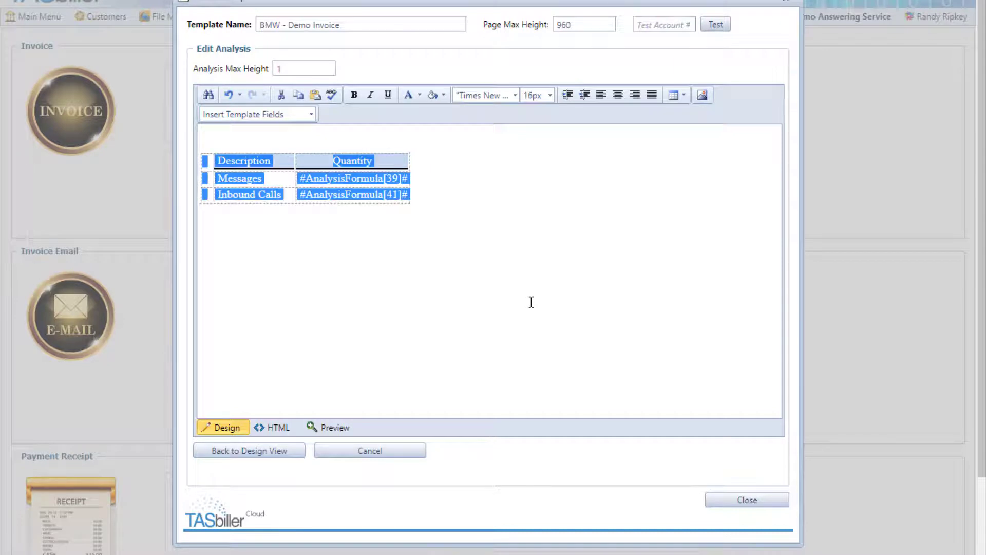
click(512, 96)
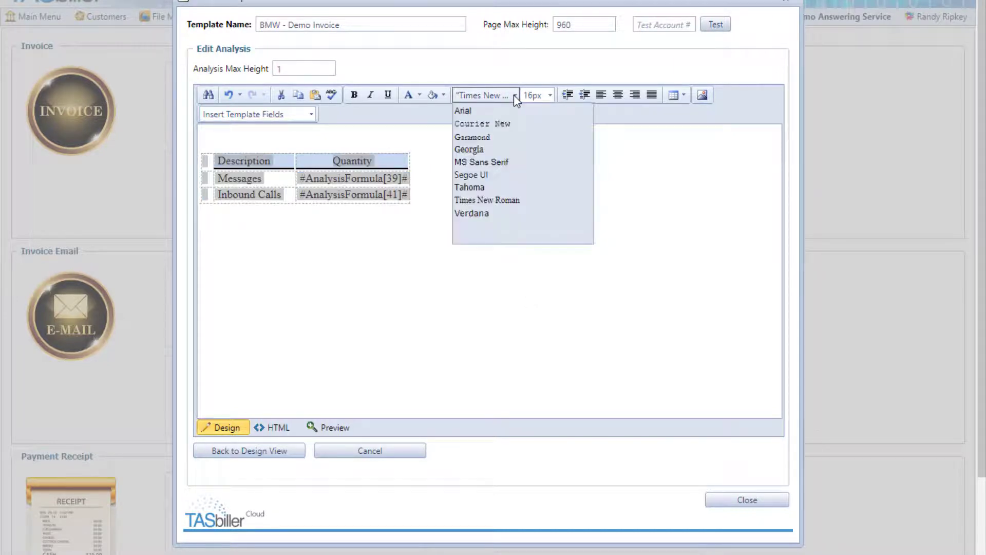
click(515, 201)
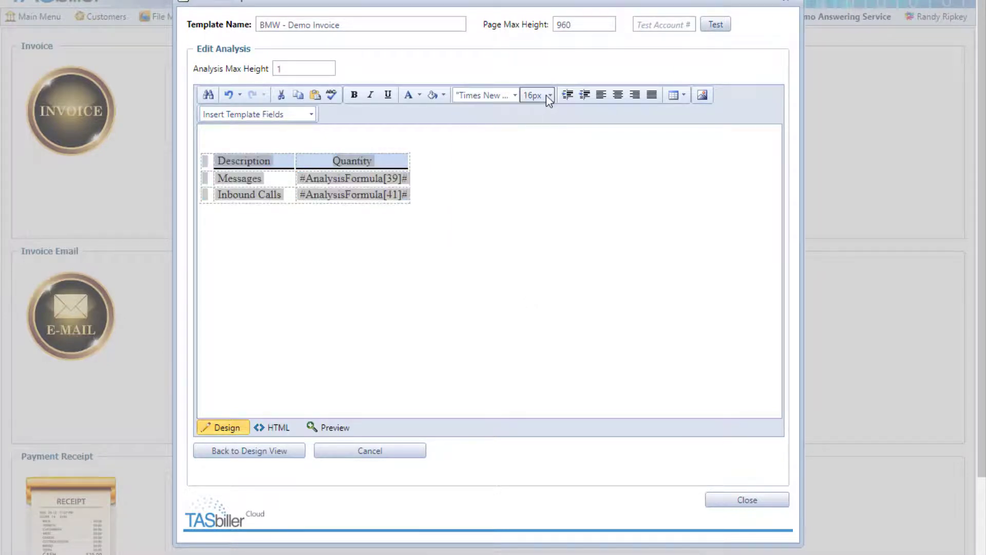
click(549, 96)
click(534, 162)
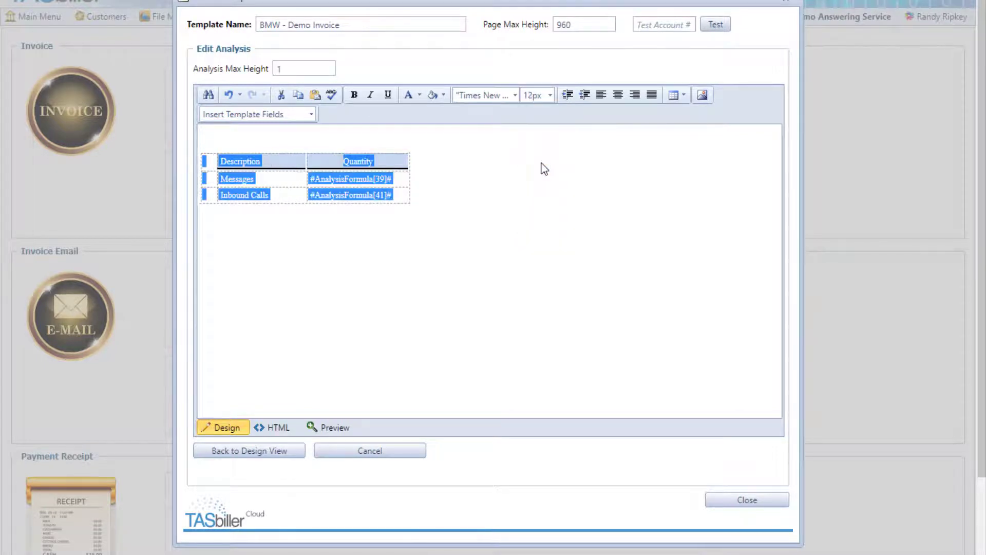
click(354, 95)
click(546, 212)
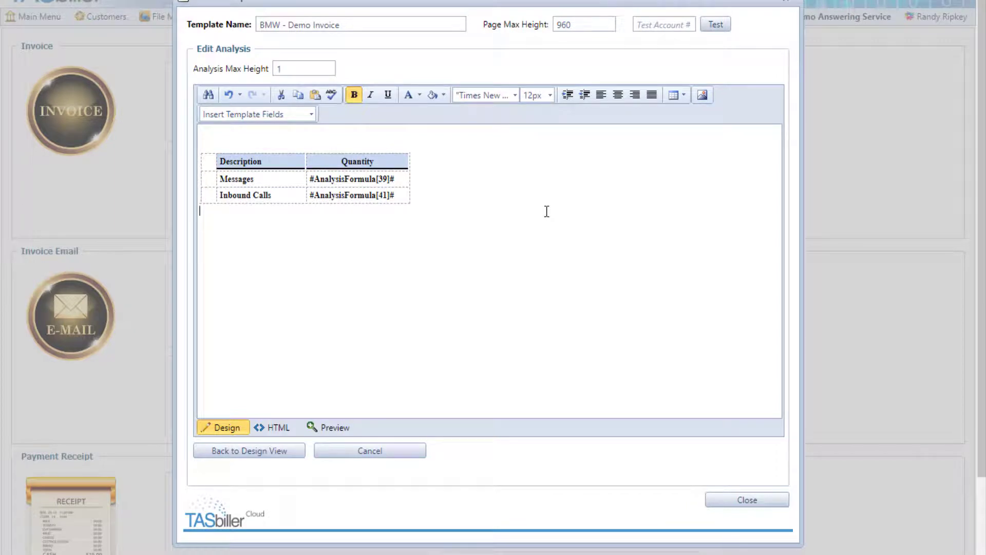
- Return from the Analysis section to the invoice design view and save the template
click(257, 452)
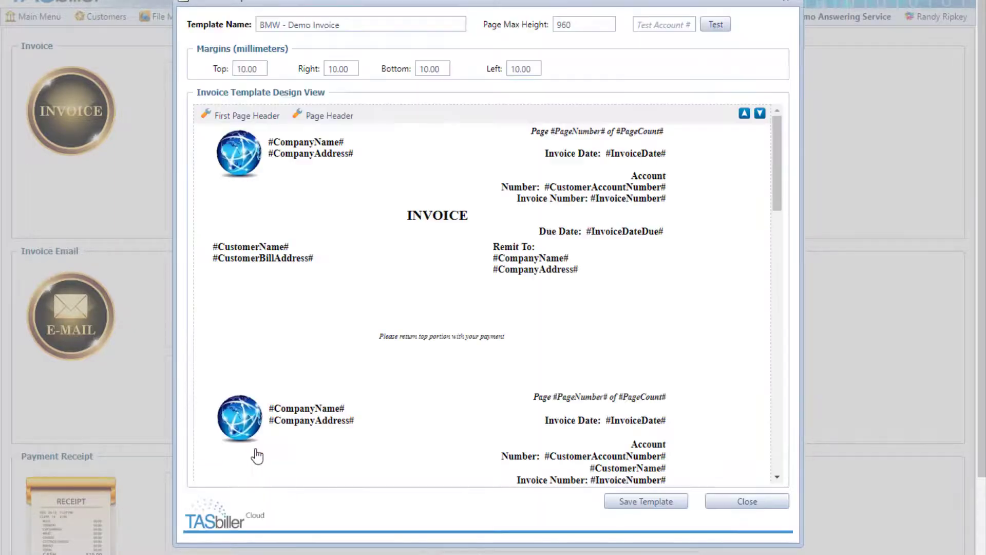
click(636, 502)
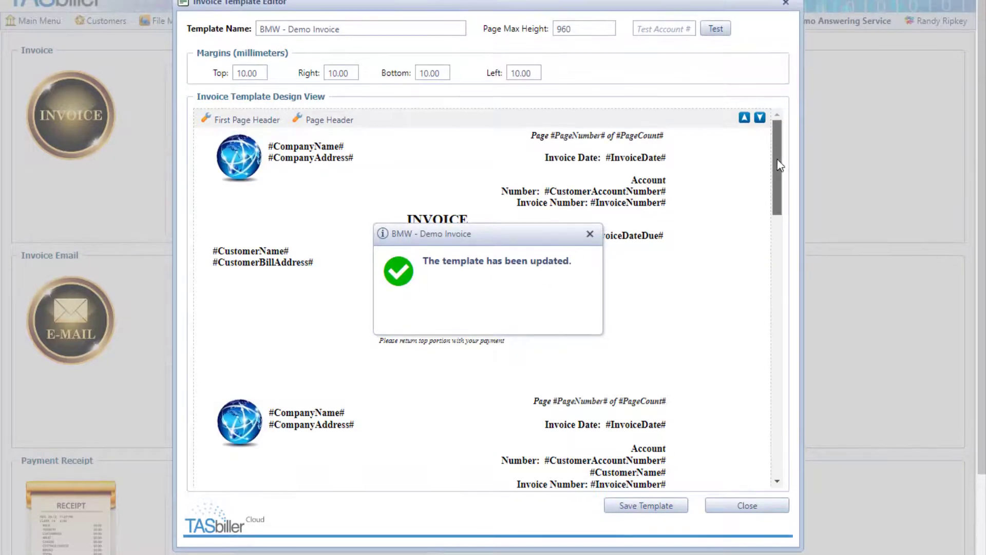
- Copy the complete Description and Quantity table from the template's Analysis section, leaving that section's editor without changes
drag(779, 165, 781, 369)
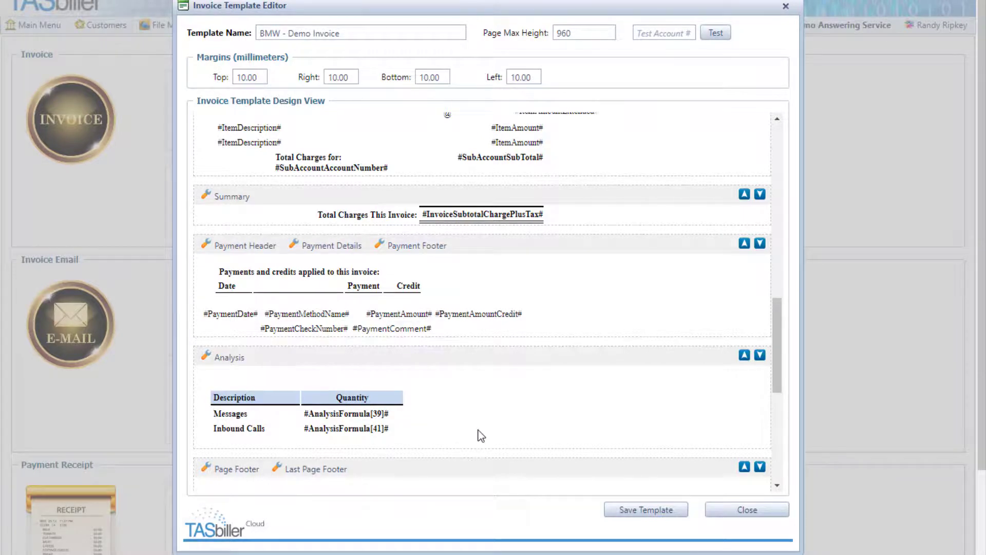
click(207, 355)
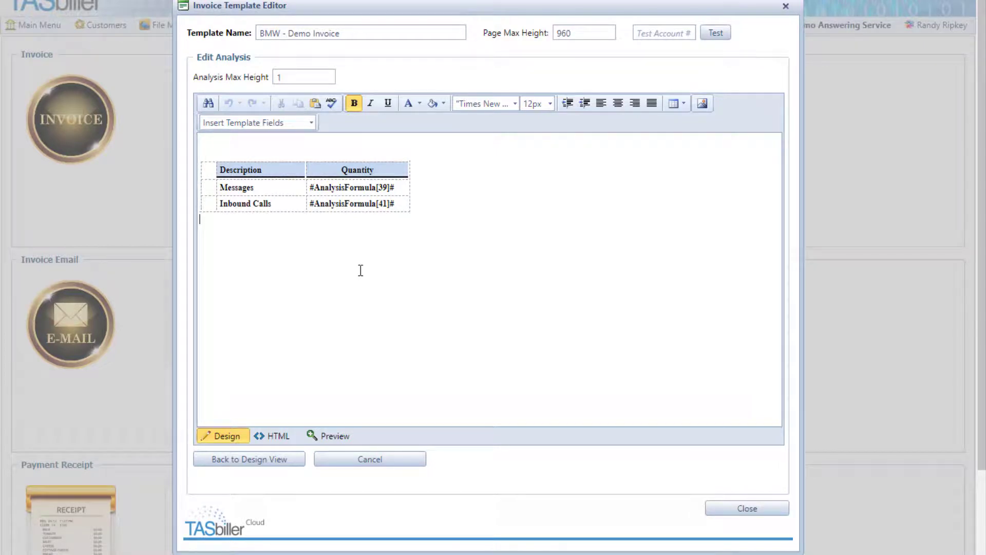
key(ctrl+a)
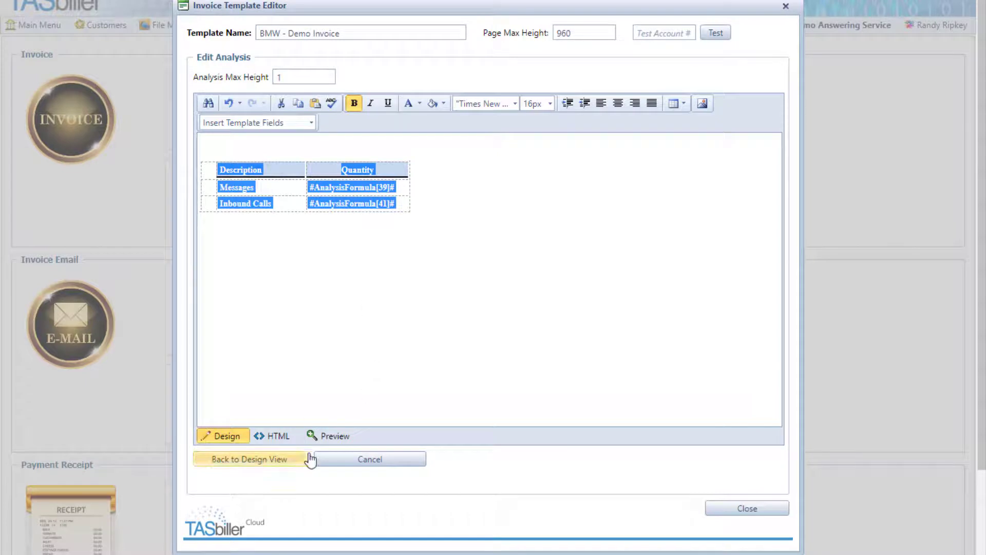
click(356, 459)
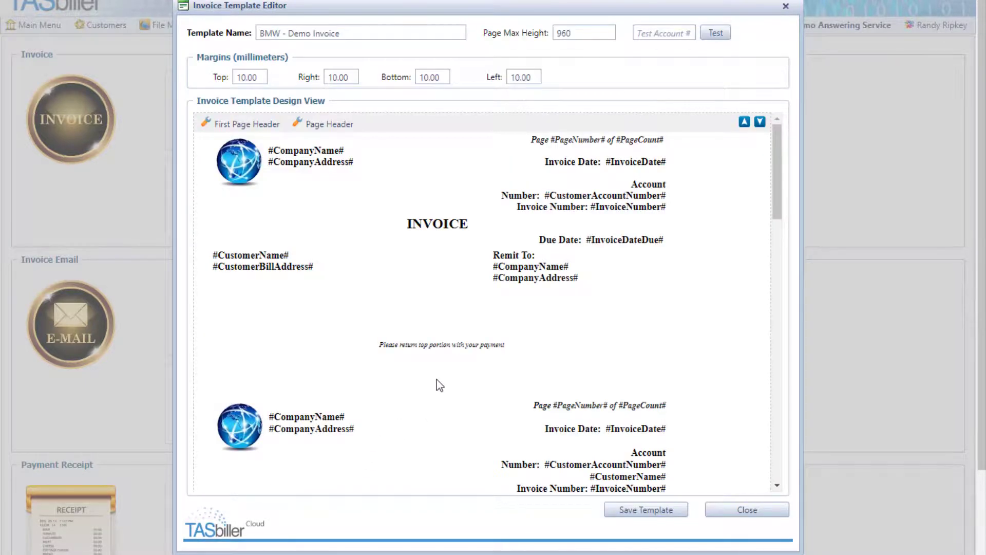
- Paste the copied Messages and Inbound Calls table into the Analysis (Sub) section and return to the design view
scroll(438, 378, down, 5)
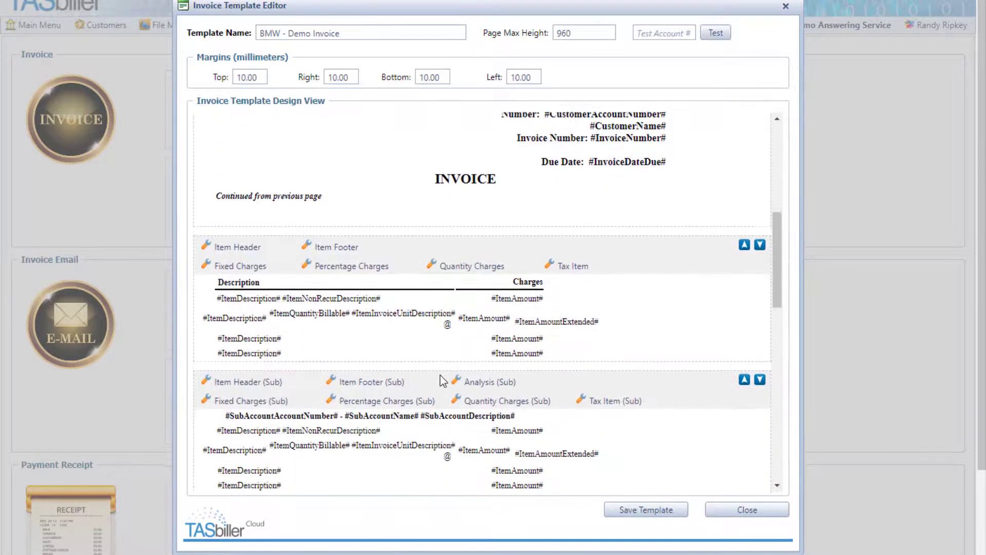
scroll(442, 381, down, 1)
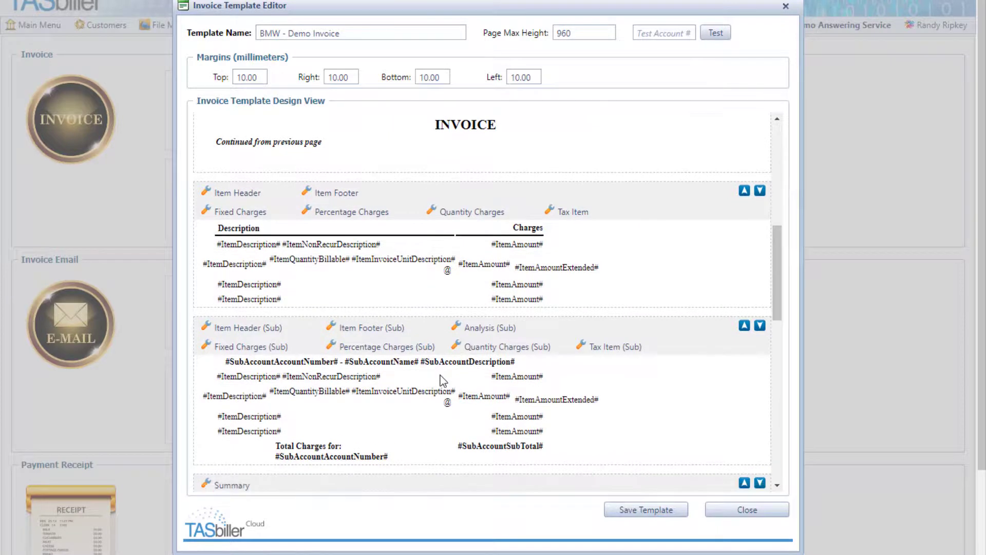
click(458, 329)
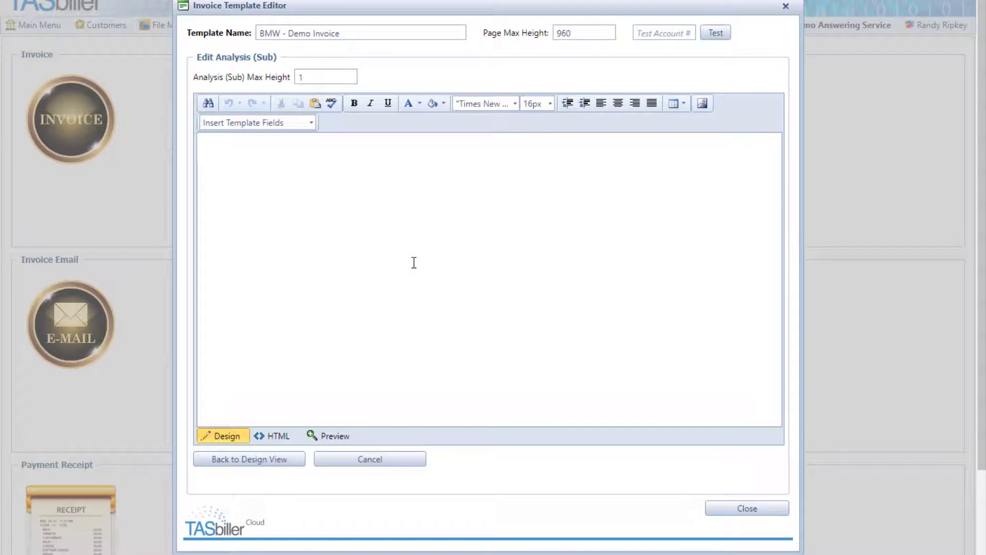
key(ctrl+v)
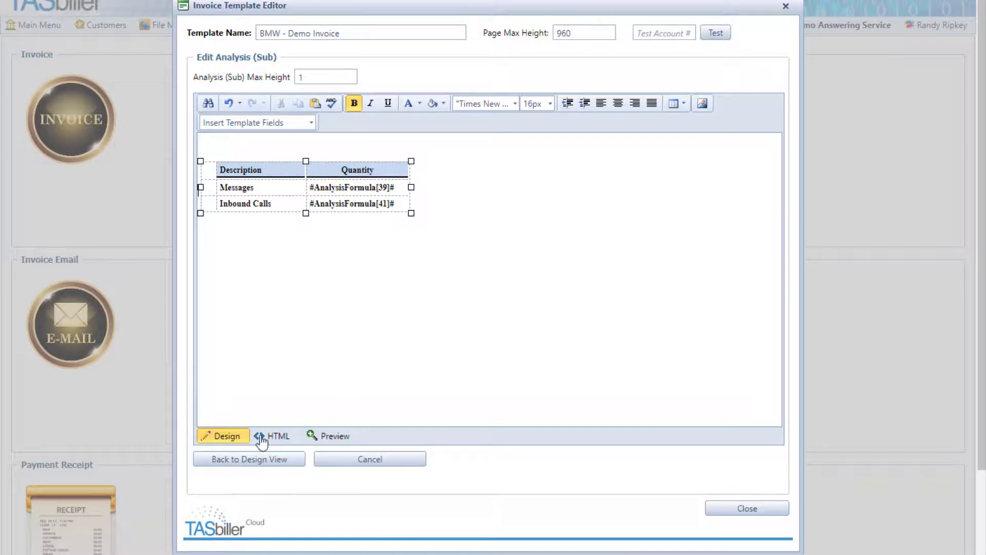
click(250, 459)
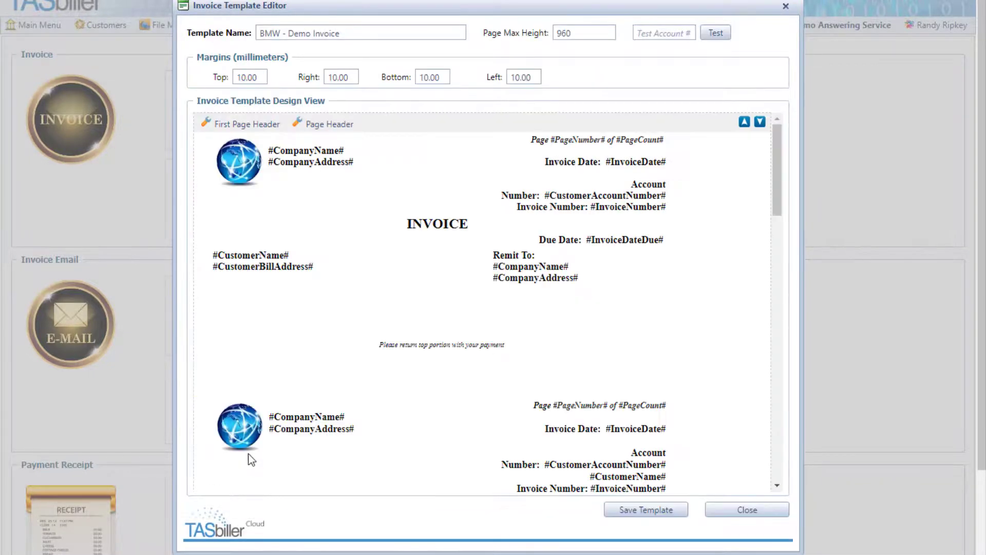
- Save the BMW - Demo Invoice template and close the template editor
click(660, 512)
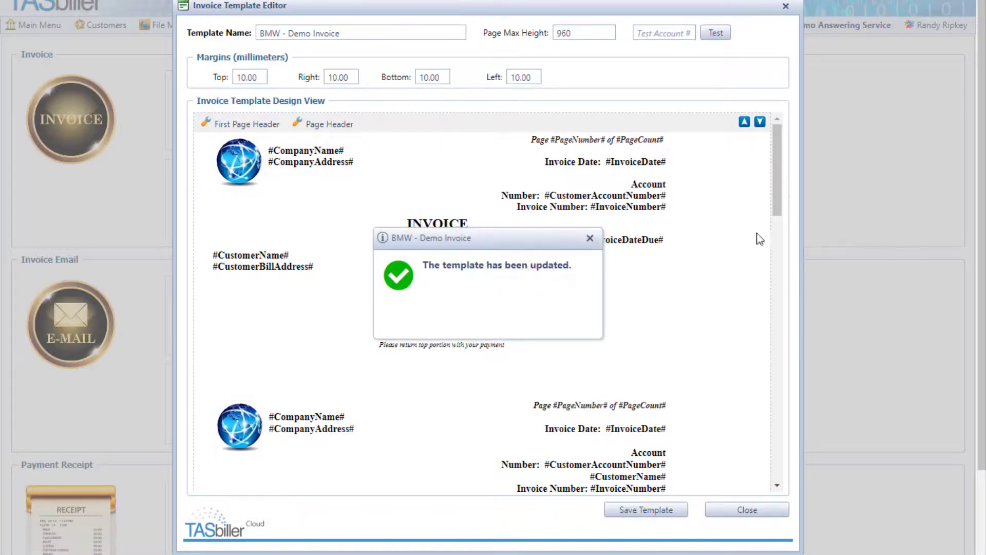
drag(777, 186, 774, 397)
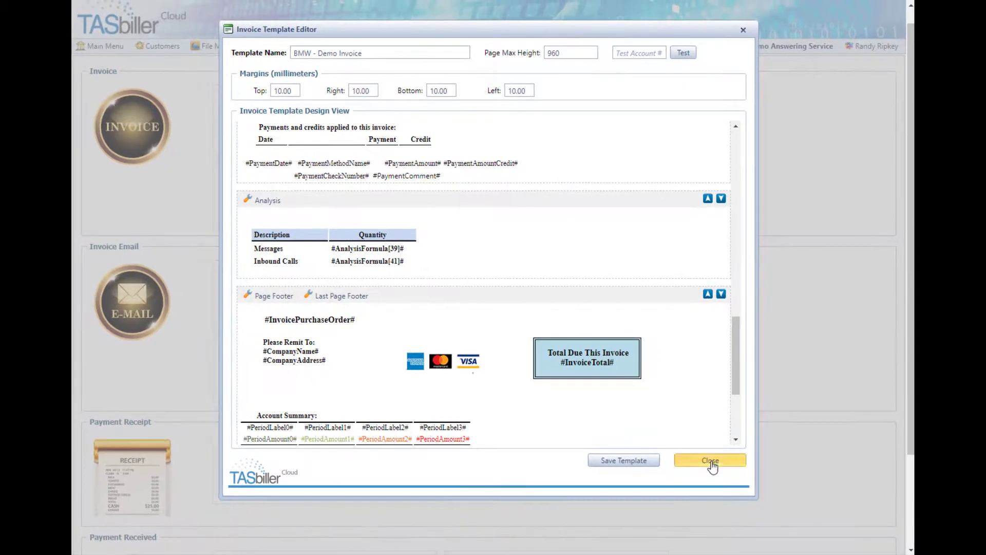
click(711, 462)
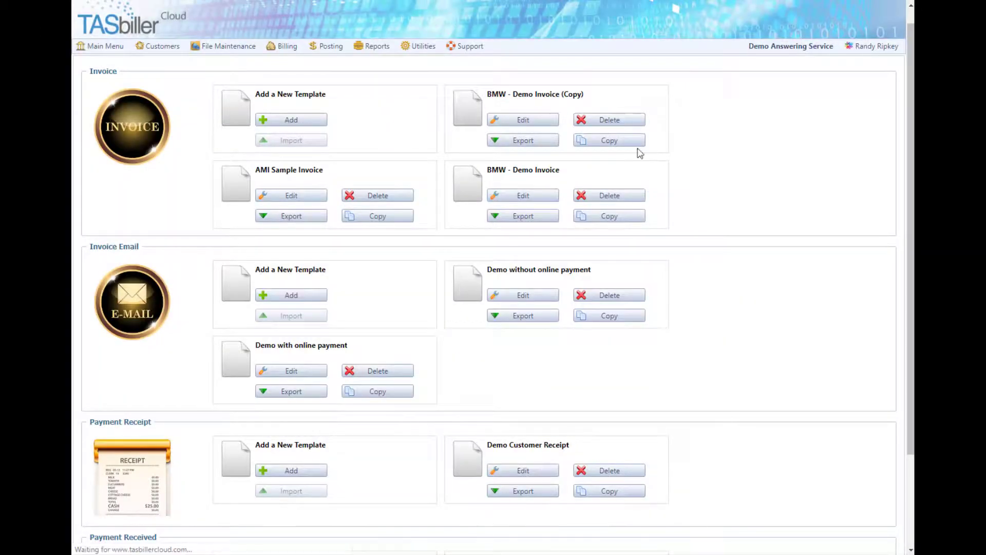
- Enable Include Analysis on Invoice in the options of customer Rental Apartment World, then save and close the customer record
click(162, 46)
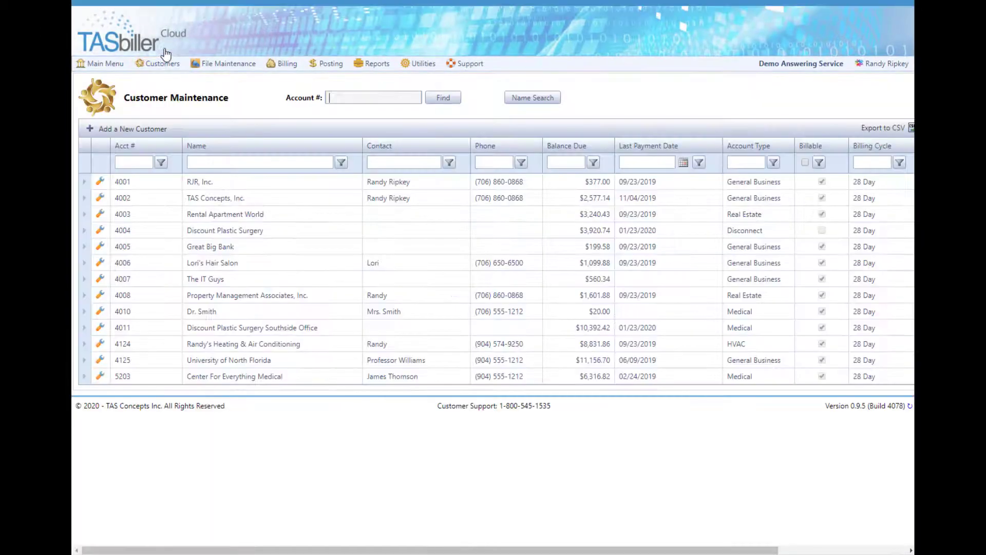
click(101, 215)
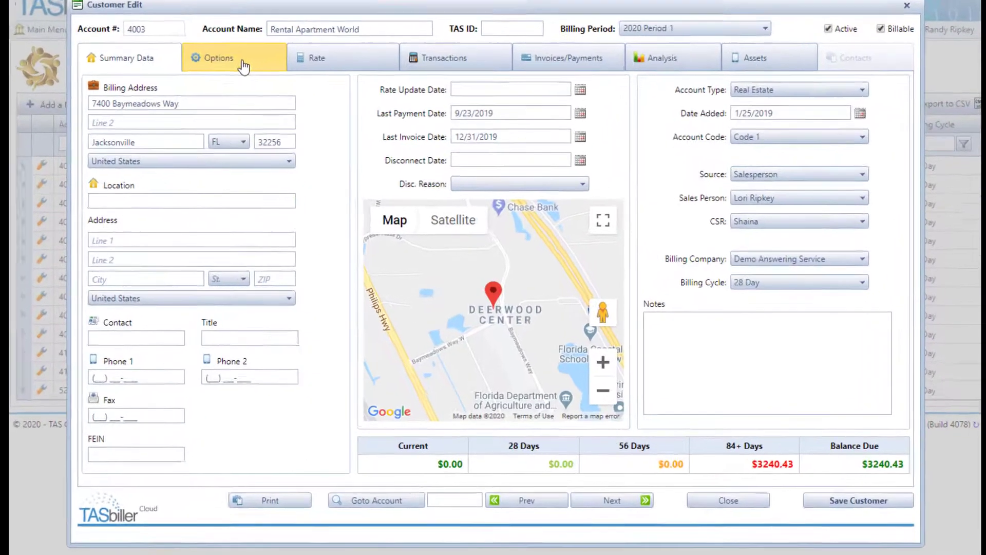
click(256, 91)
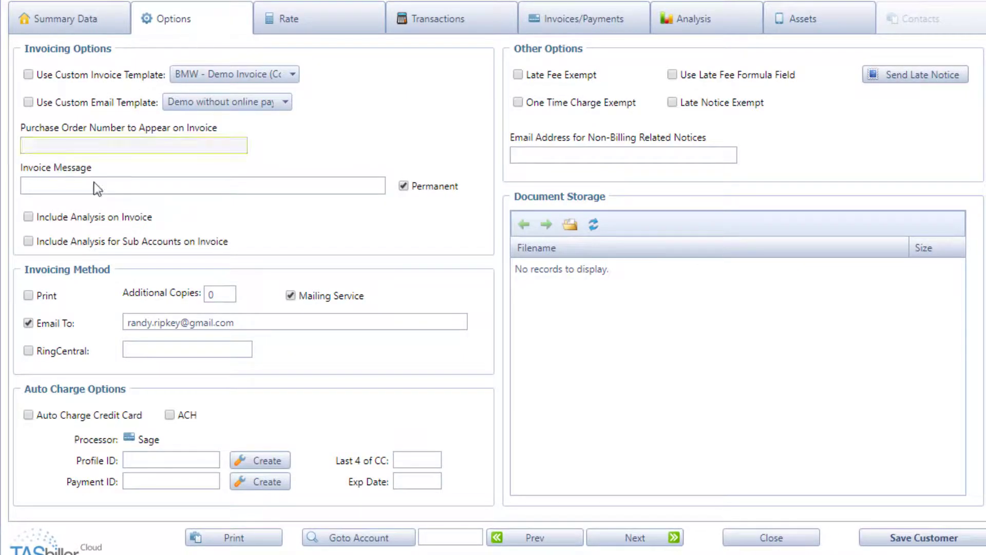
click(28, 217)
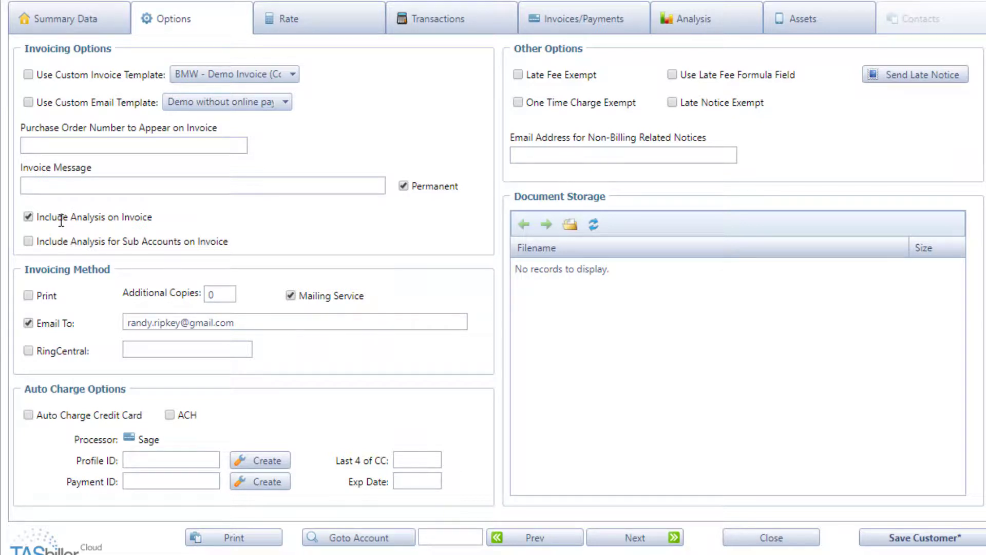
click(924, 540)
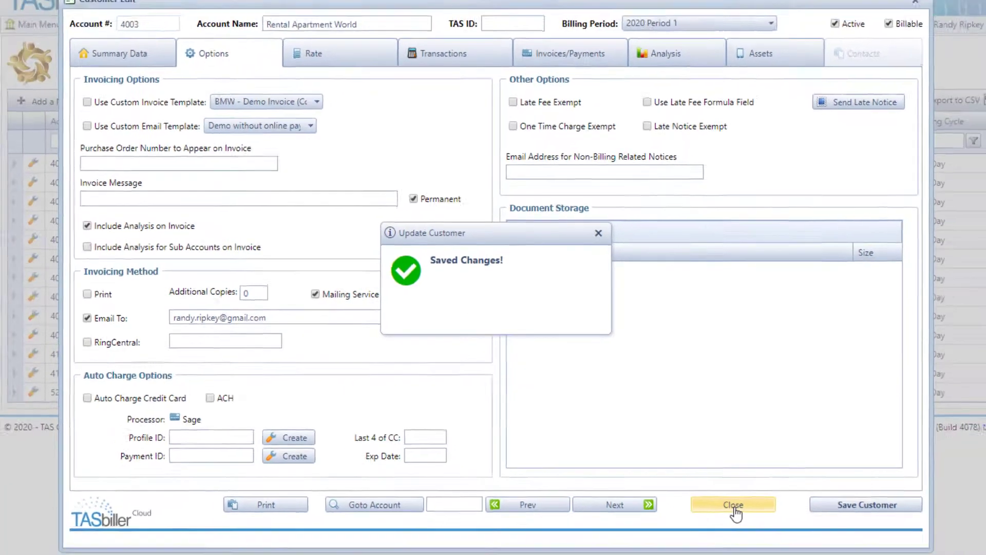
click(775, 547)
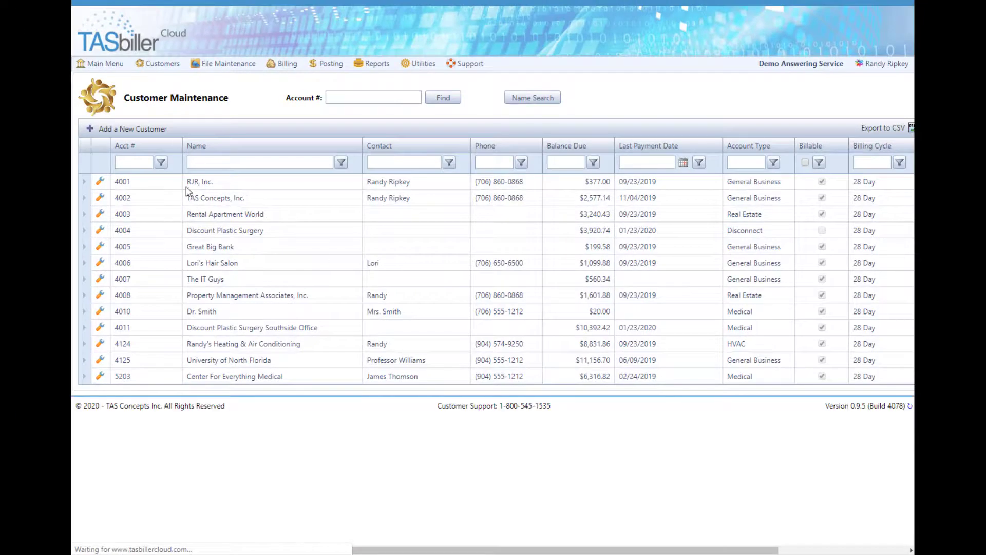
- Review the company setup's invoicing options for selecting the analysis section across all accounts and sub-accounts
mouse_move(230, 62)
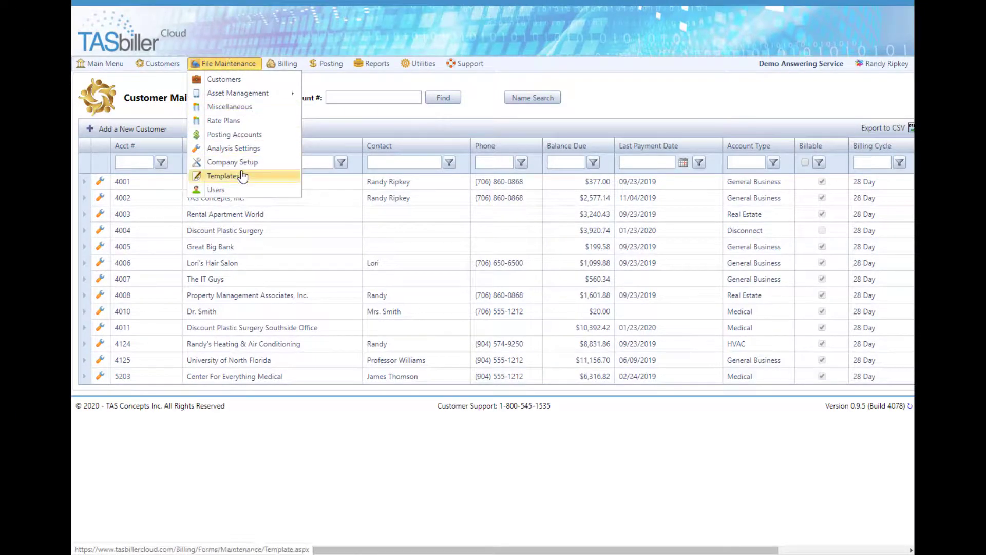
click(232, 165)
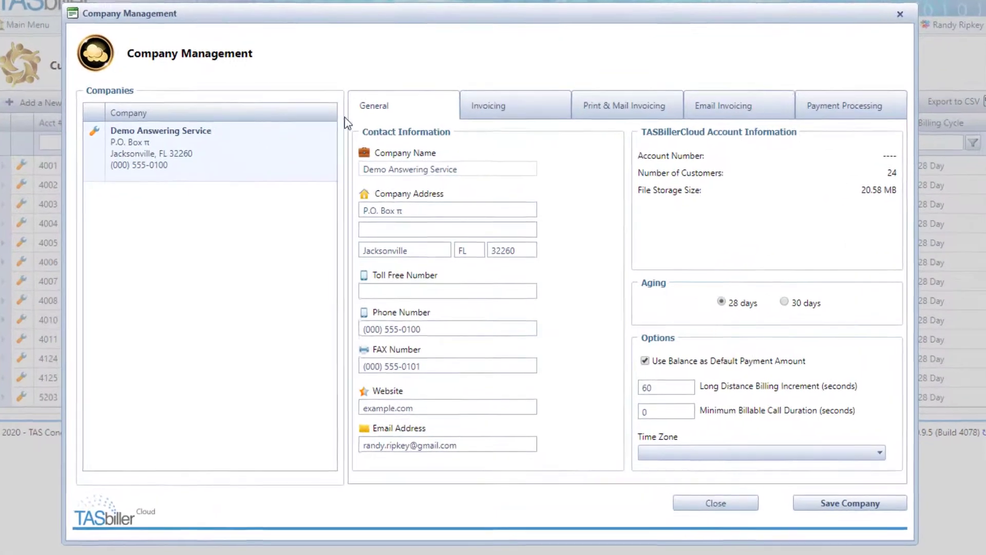
click(534, 105)
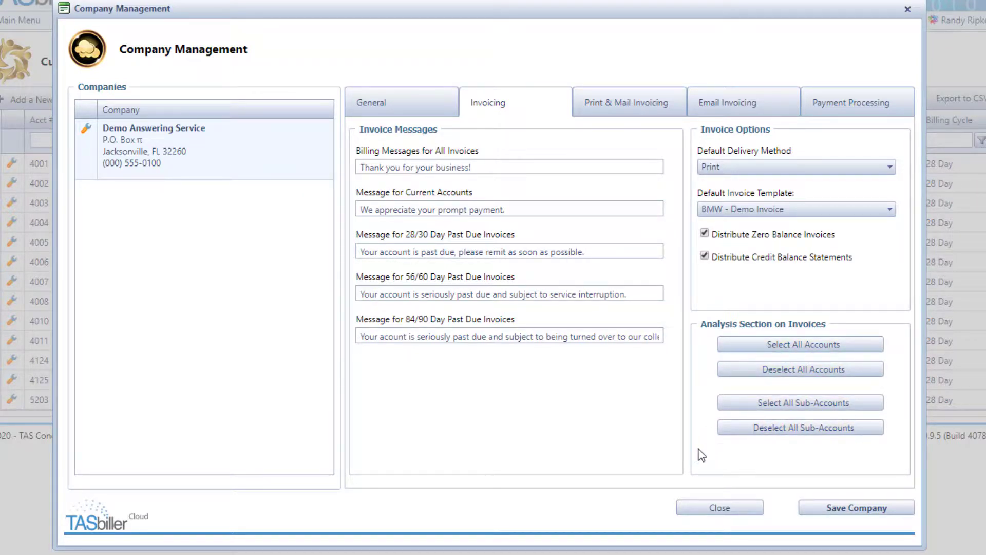
click(720, 507)
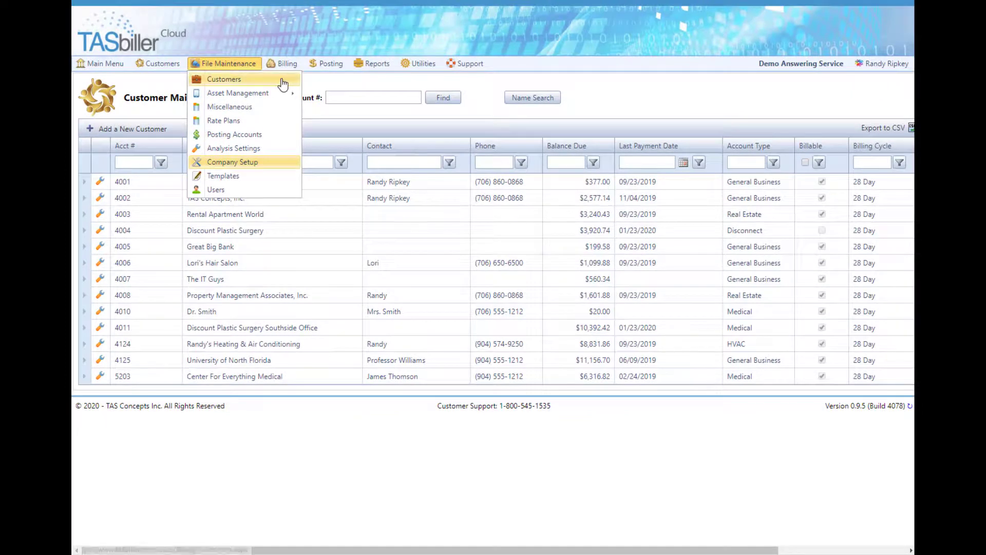
- Open billing period 2020 Period 1 and run its automatic posting of charges
click(284, 65)
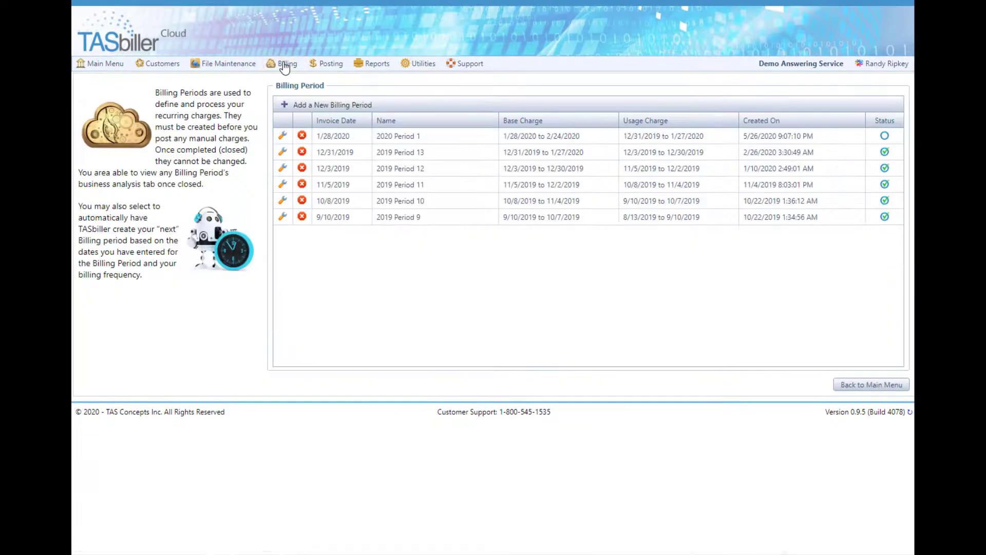
click(284, 138)
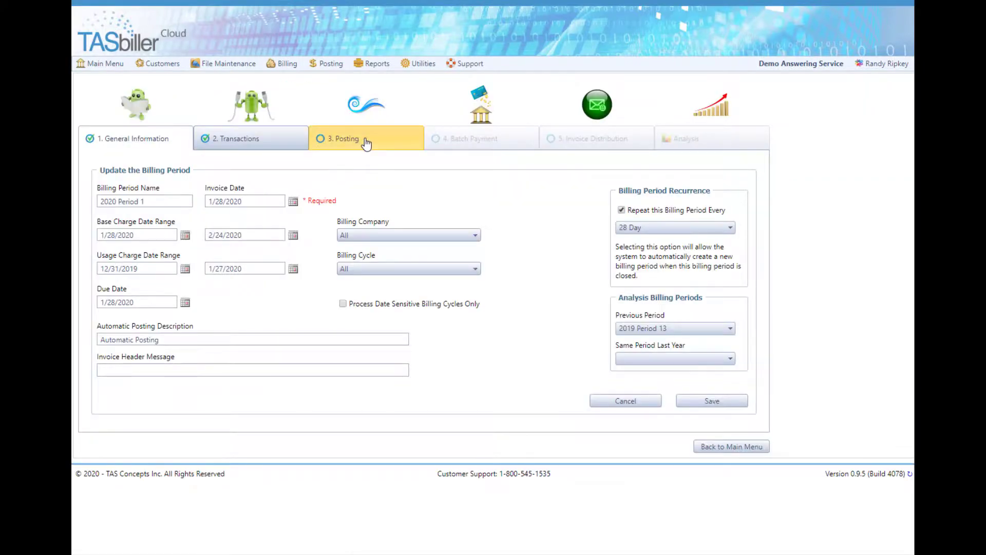
click(366, 144)
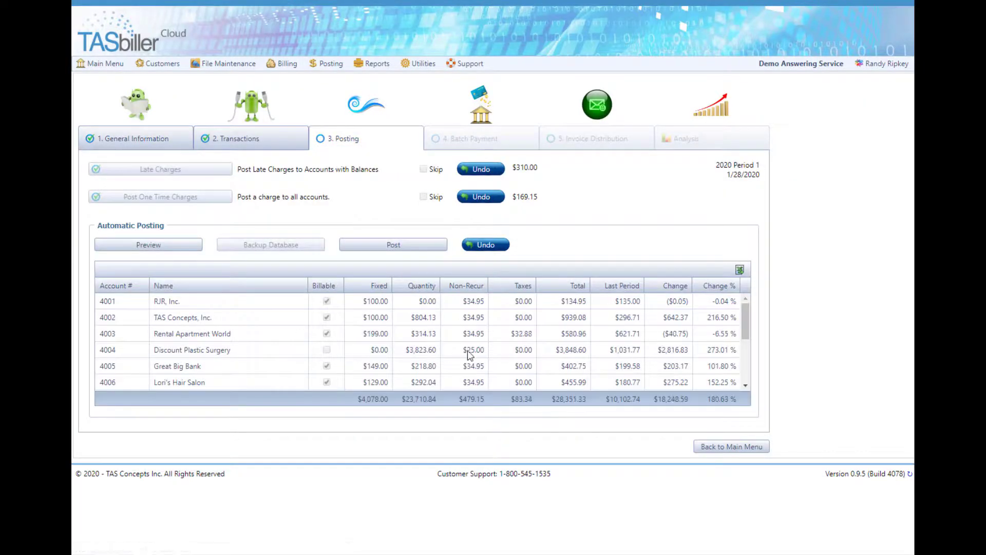
click(389, 247)
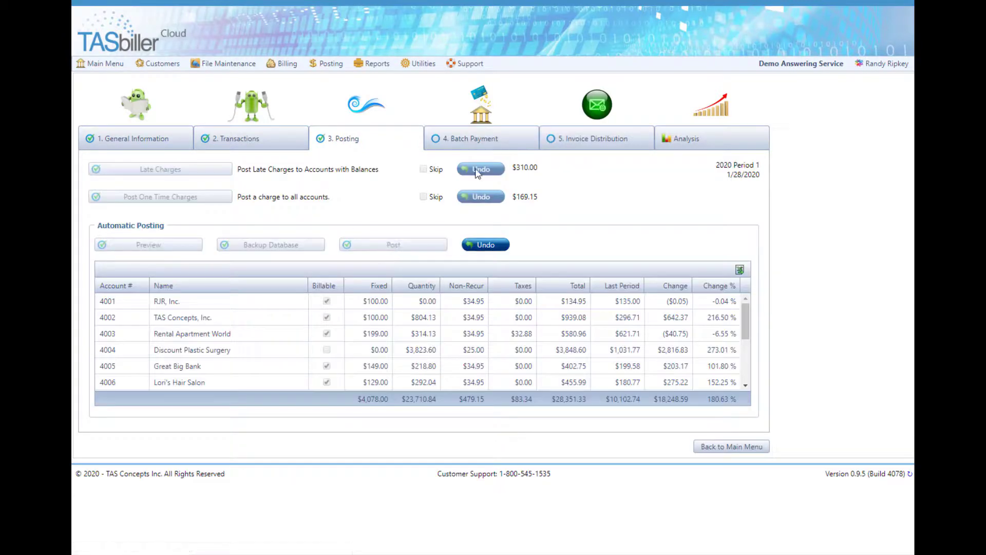
- Preview the invoices for 2020 Period 1 and examine the analysis table on Rental Apartment World's invoice
click(613, 144)
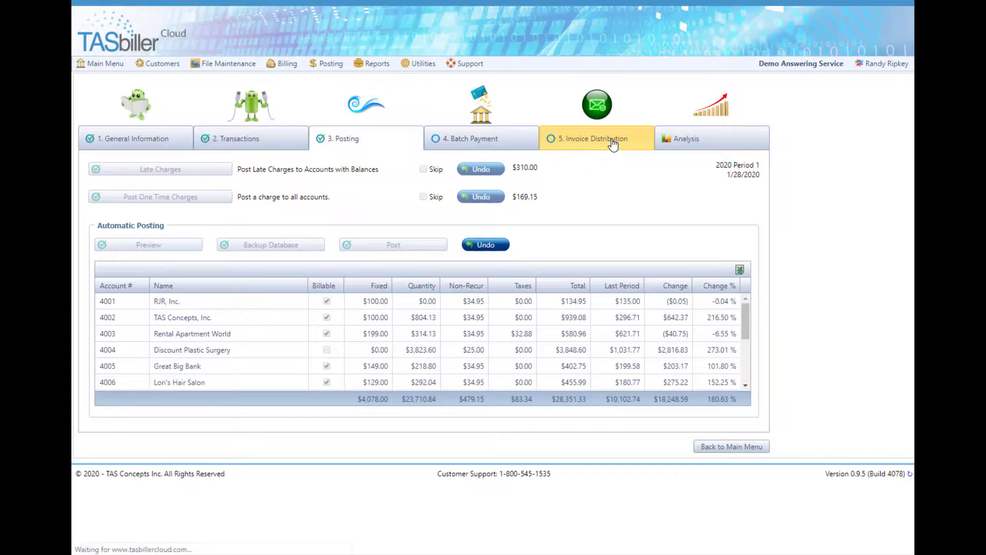
click(95, 194)
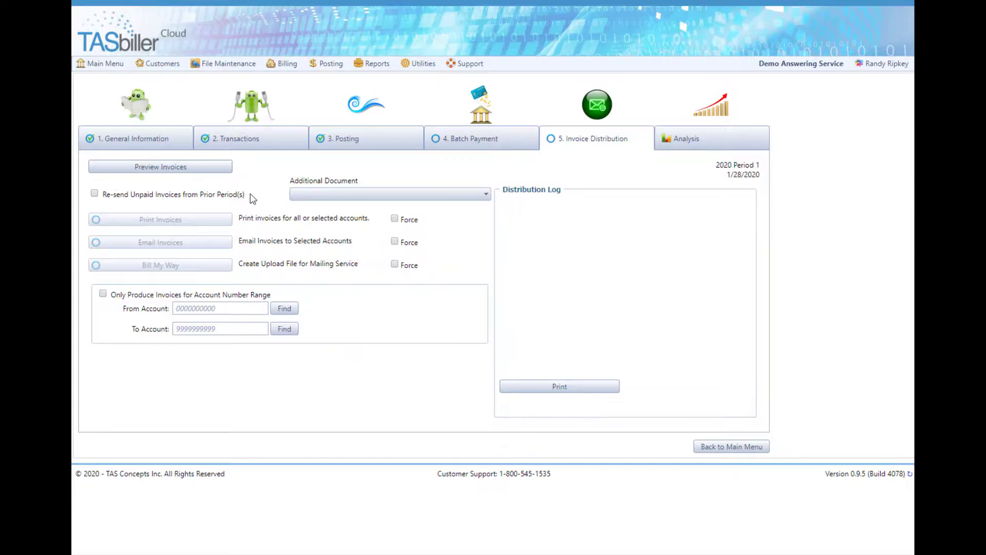
click(164, 171)
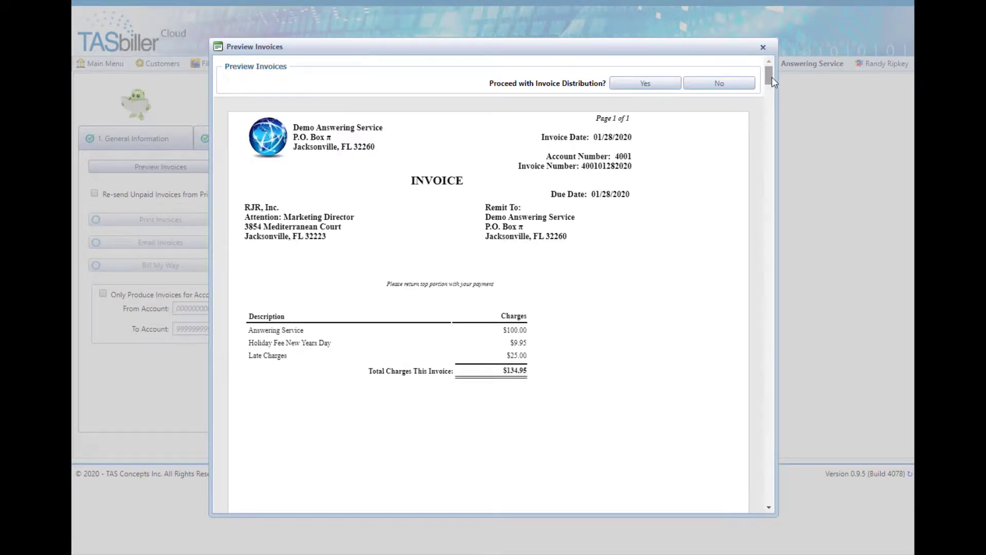
drag(773, 78, 770, 133)
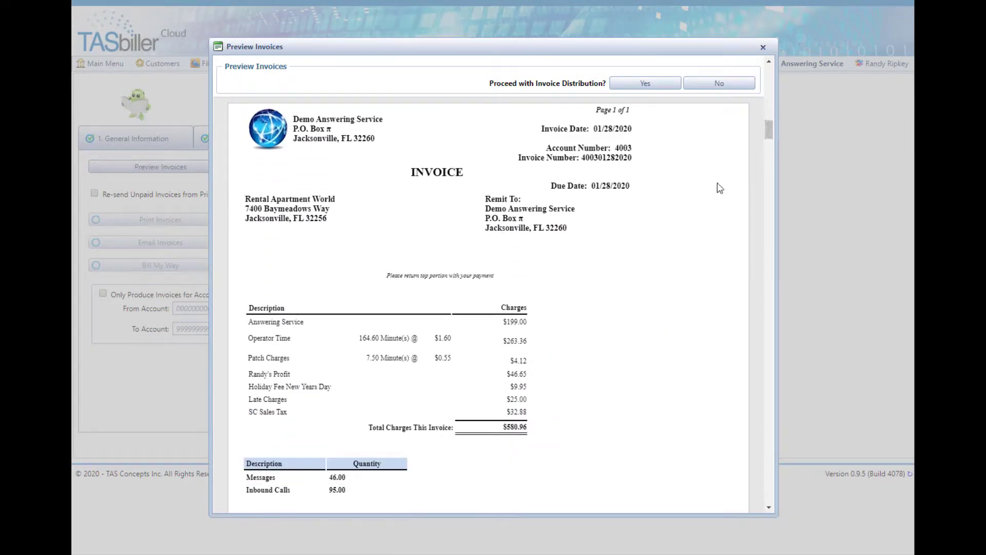
scroll(712, 221, down, 1)
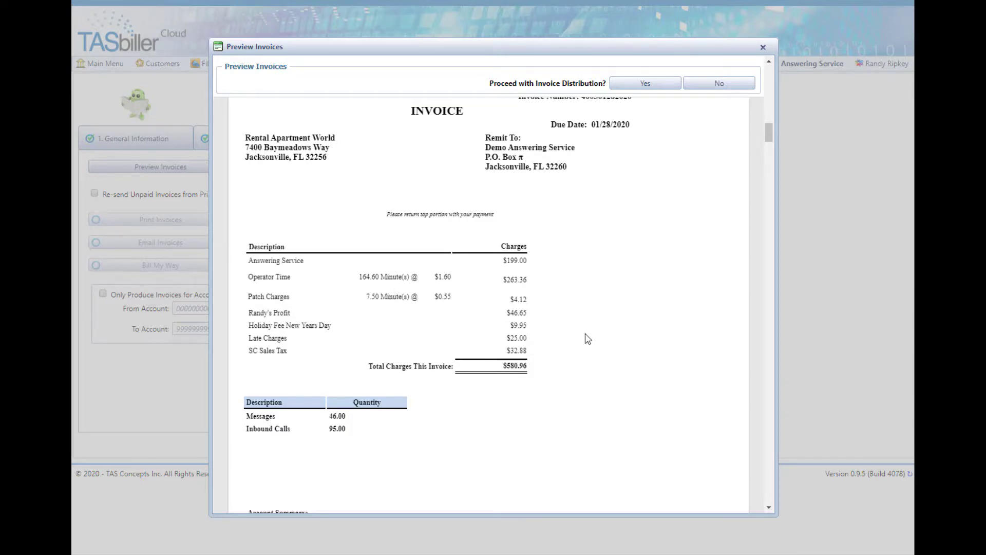
- Approve the previewed invoices for distribution and email them to the selected accounts
click(653, 85)
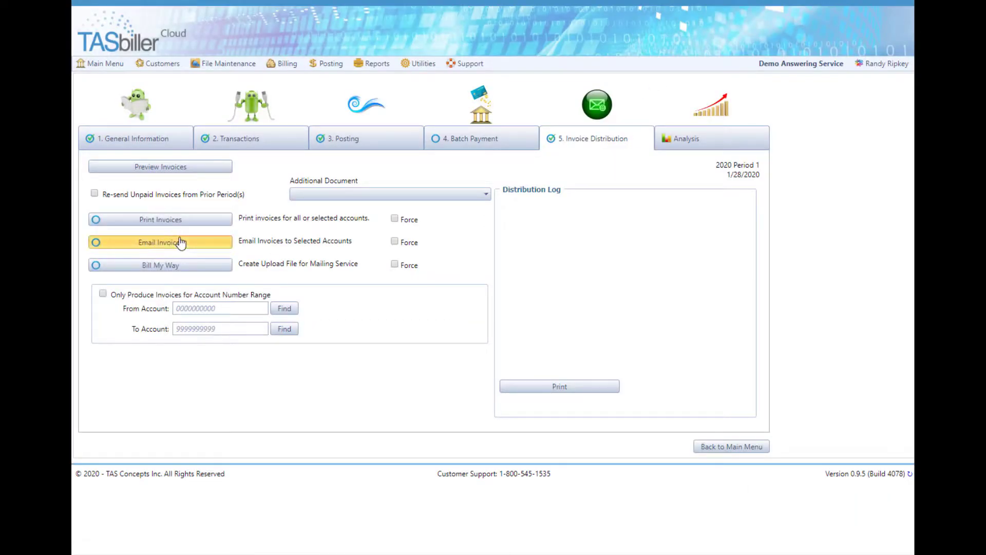
click(180, 243)
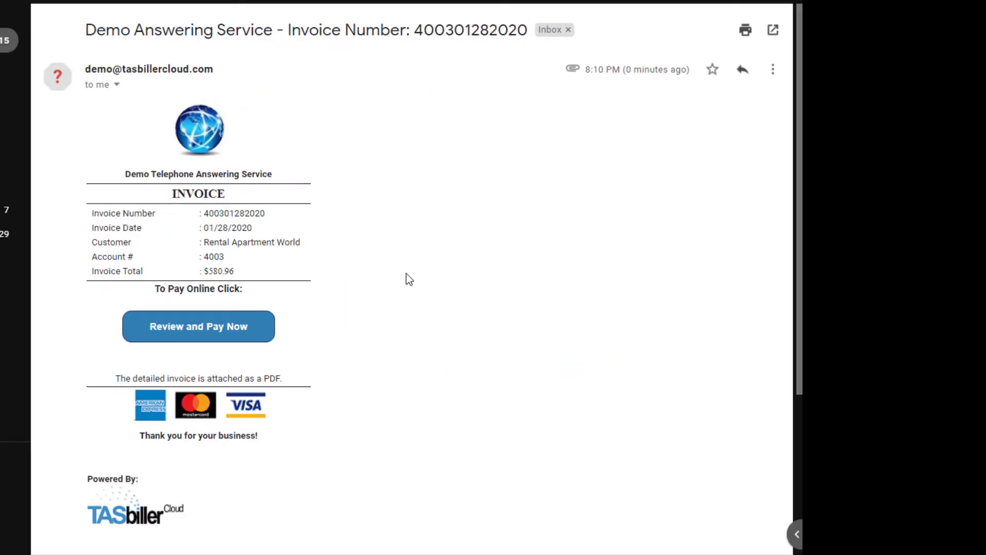
- Examine the Invoice.pdf attached to Rental Apartment World's invoice email in Gmail, then return to the TASbiller Cloud main menu
scroll(409, 279, down, 4)
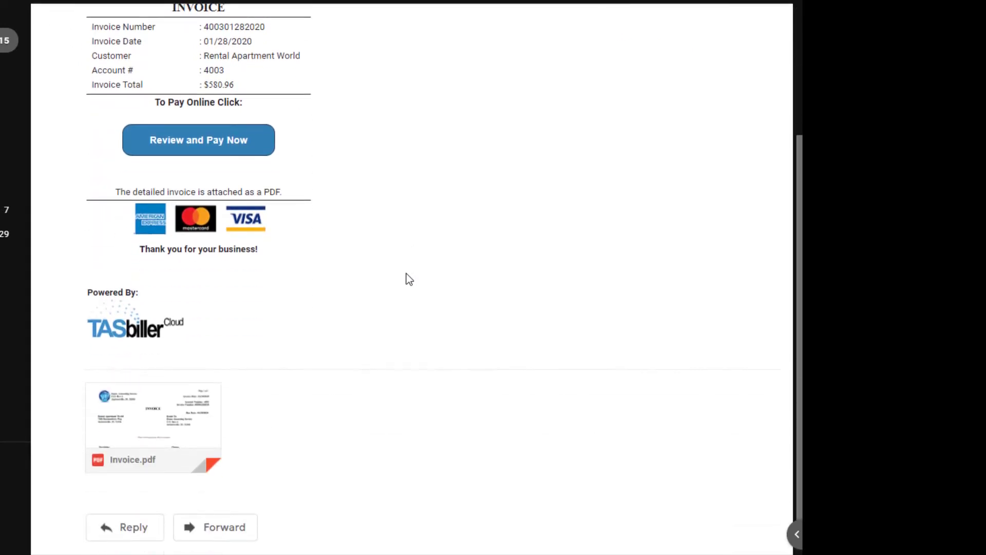
click(185, 411)
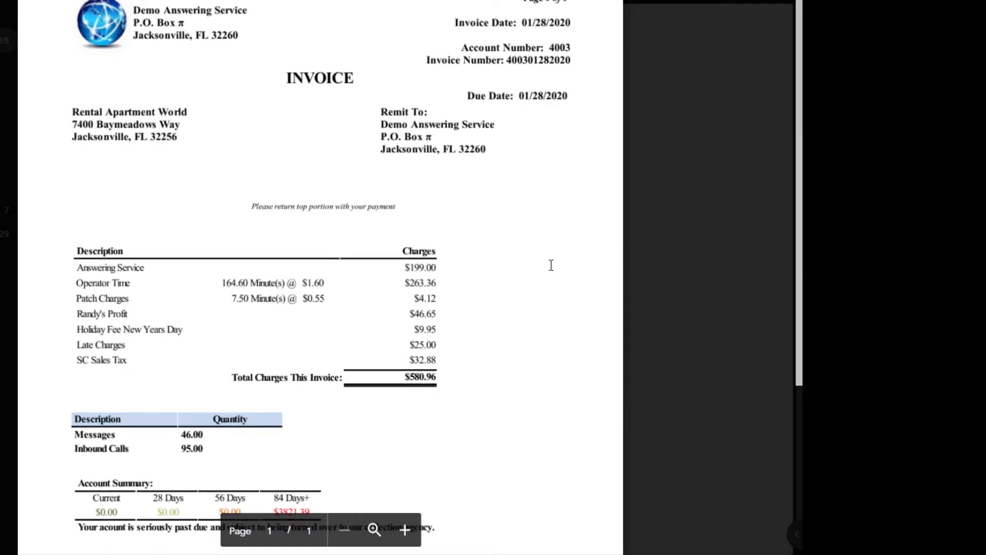
scroll(551, 264, down, 2)
scroll(550, 276, down, 1)
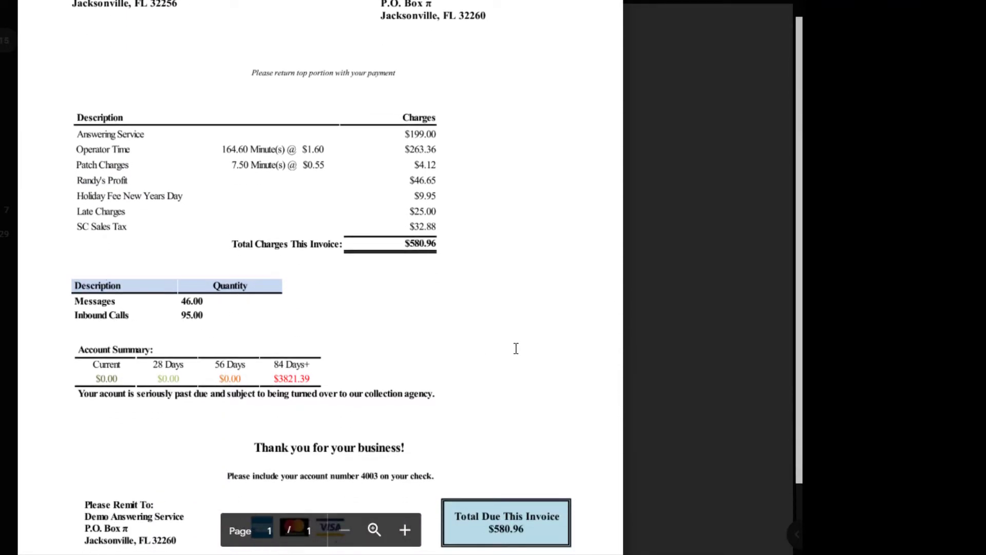
scroll(539, 344, up, 3)
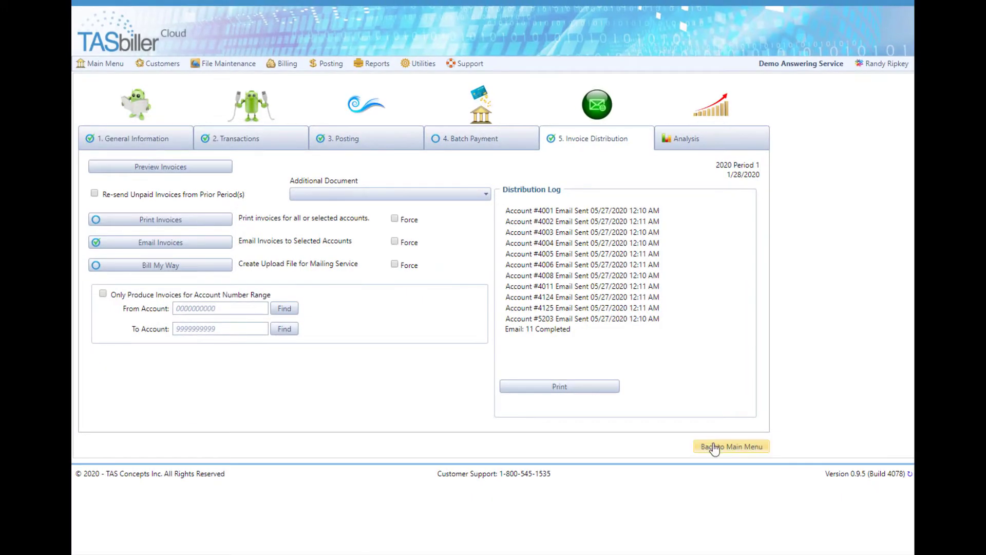
click(720, 447)
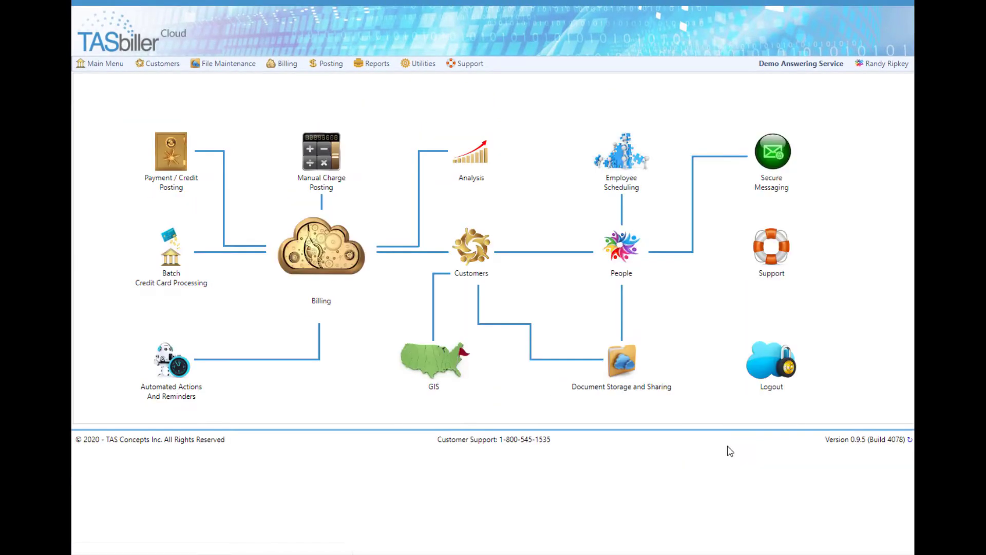